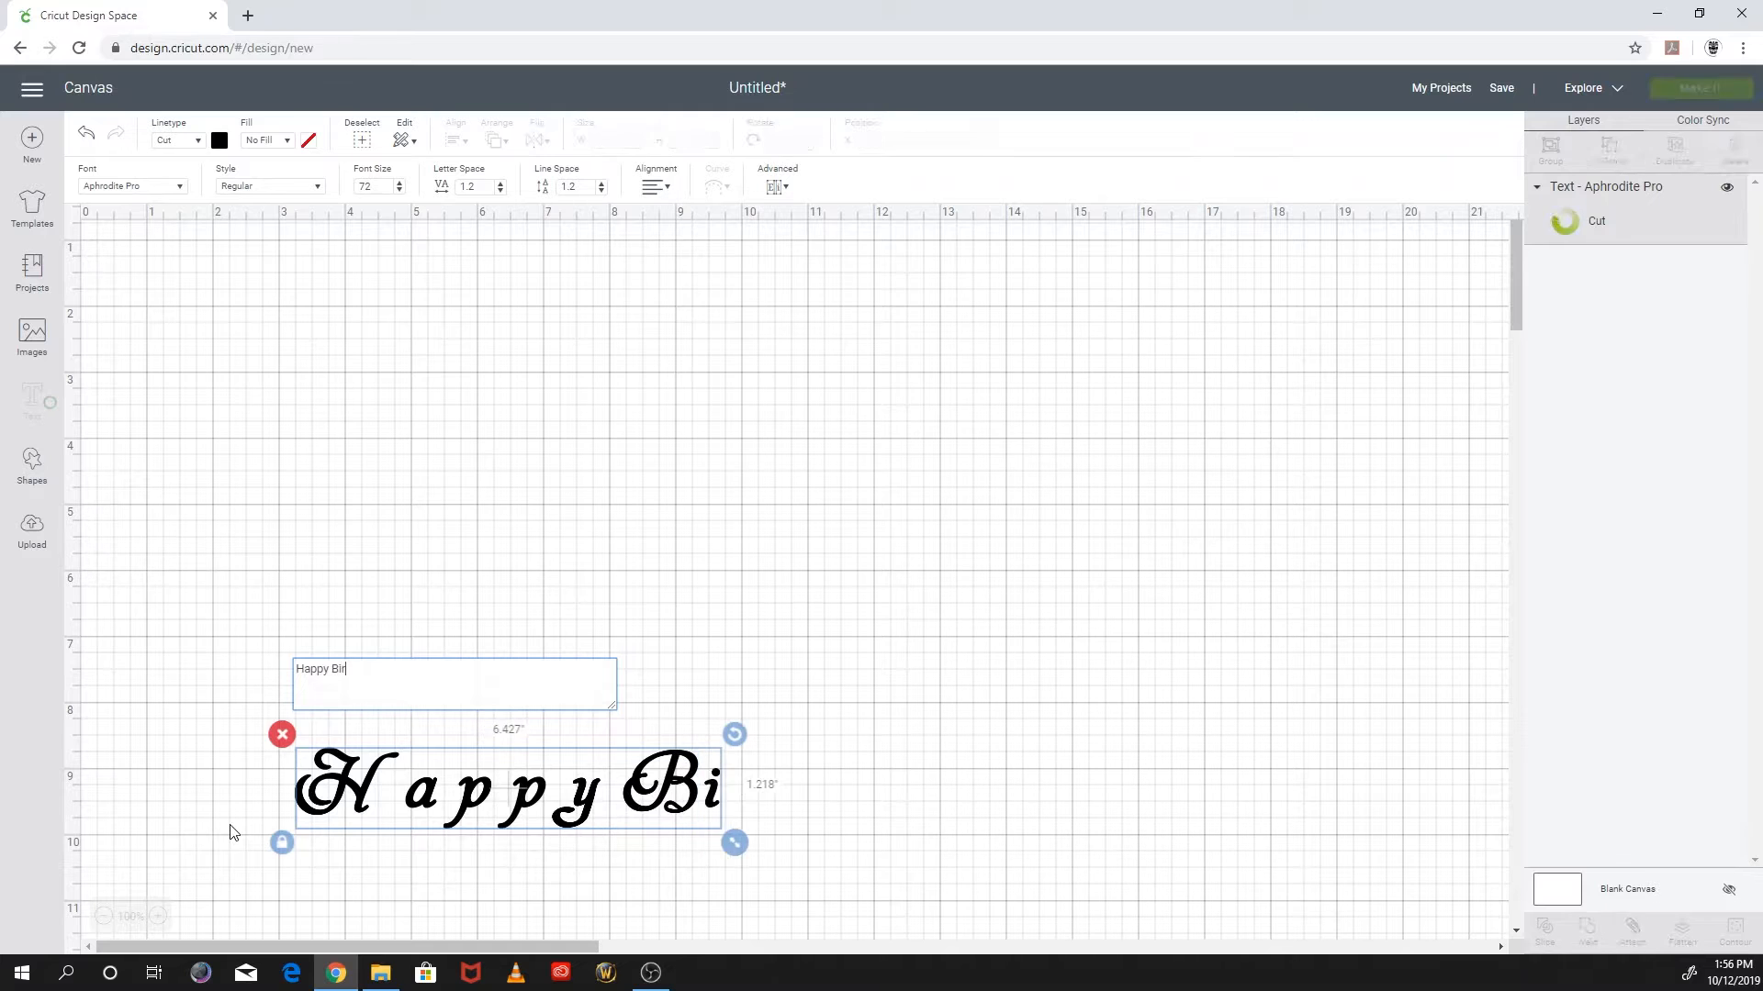
- Complete the text as "Happy Birthday" and set its font to Candice Regular
key("BackSpace")
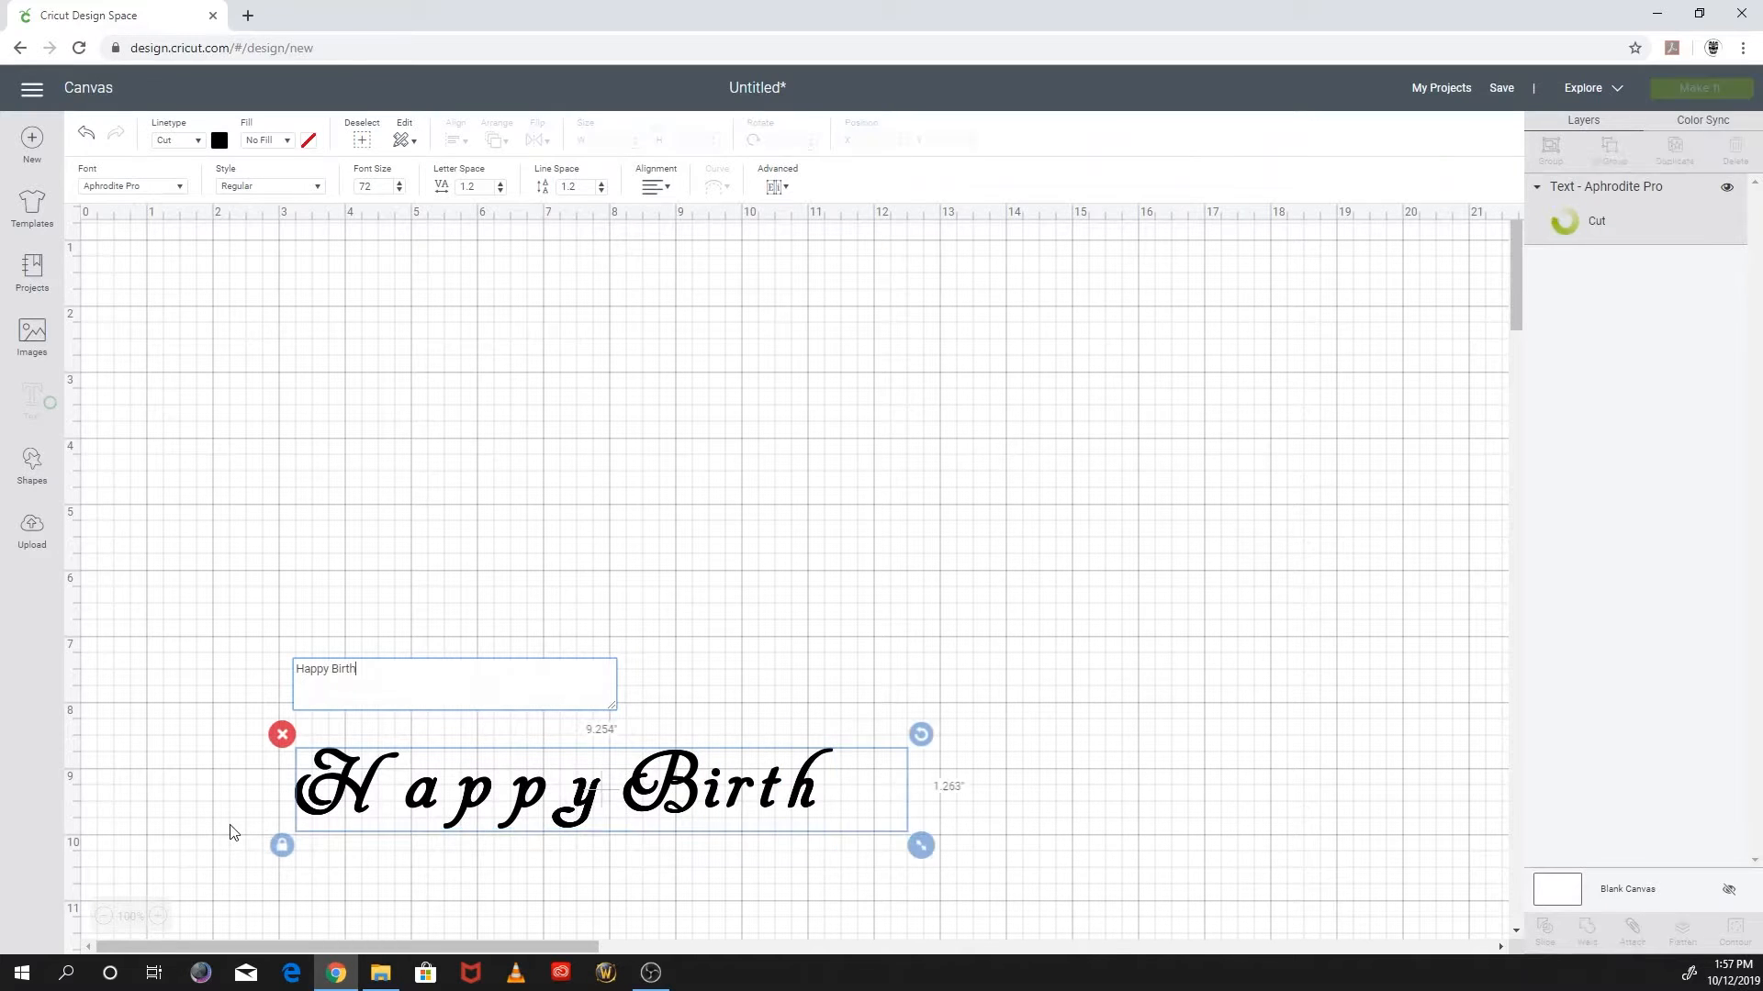
type("day")
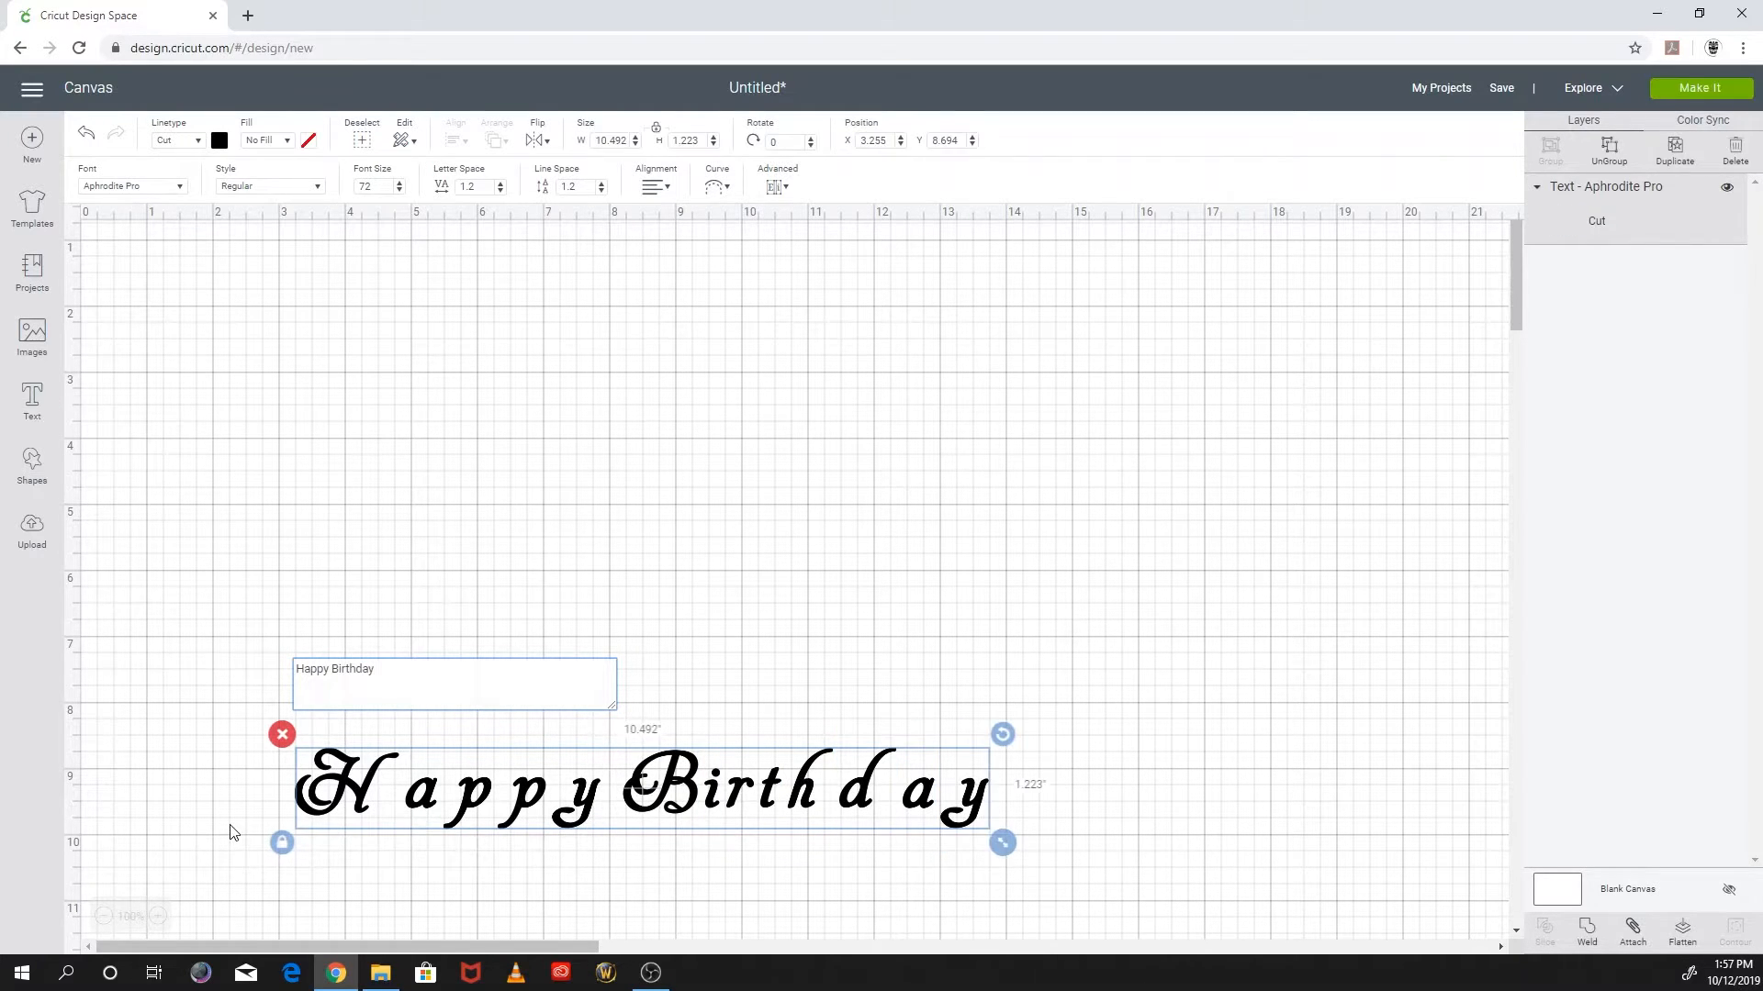
left_click(180, 190)
scroll(512, 420, "down", 5)
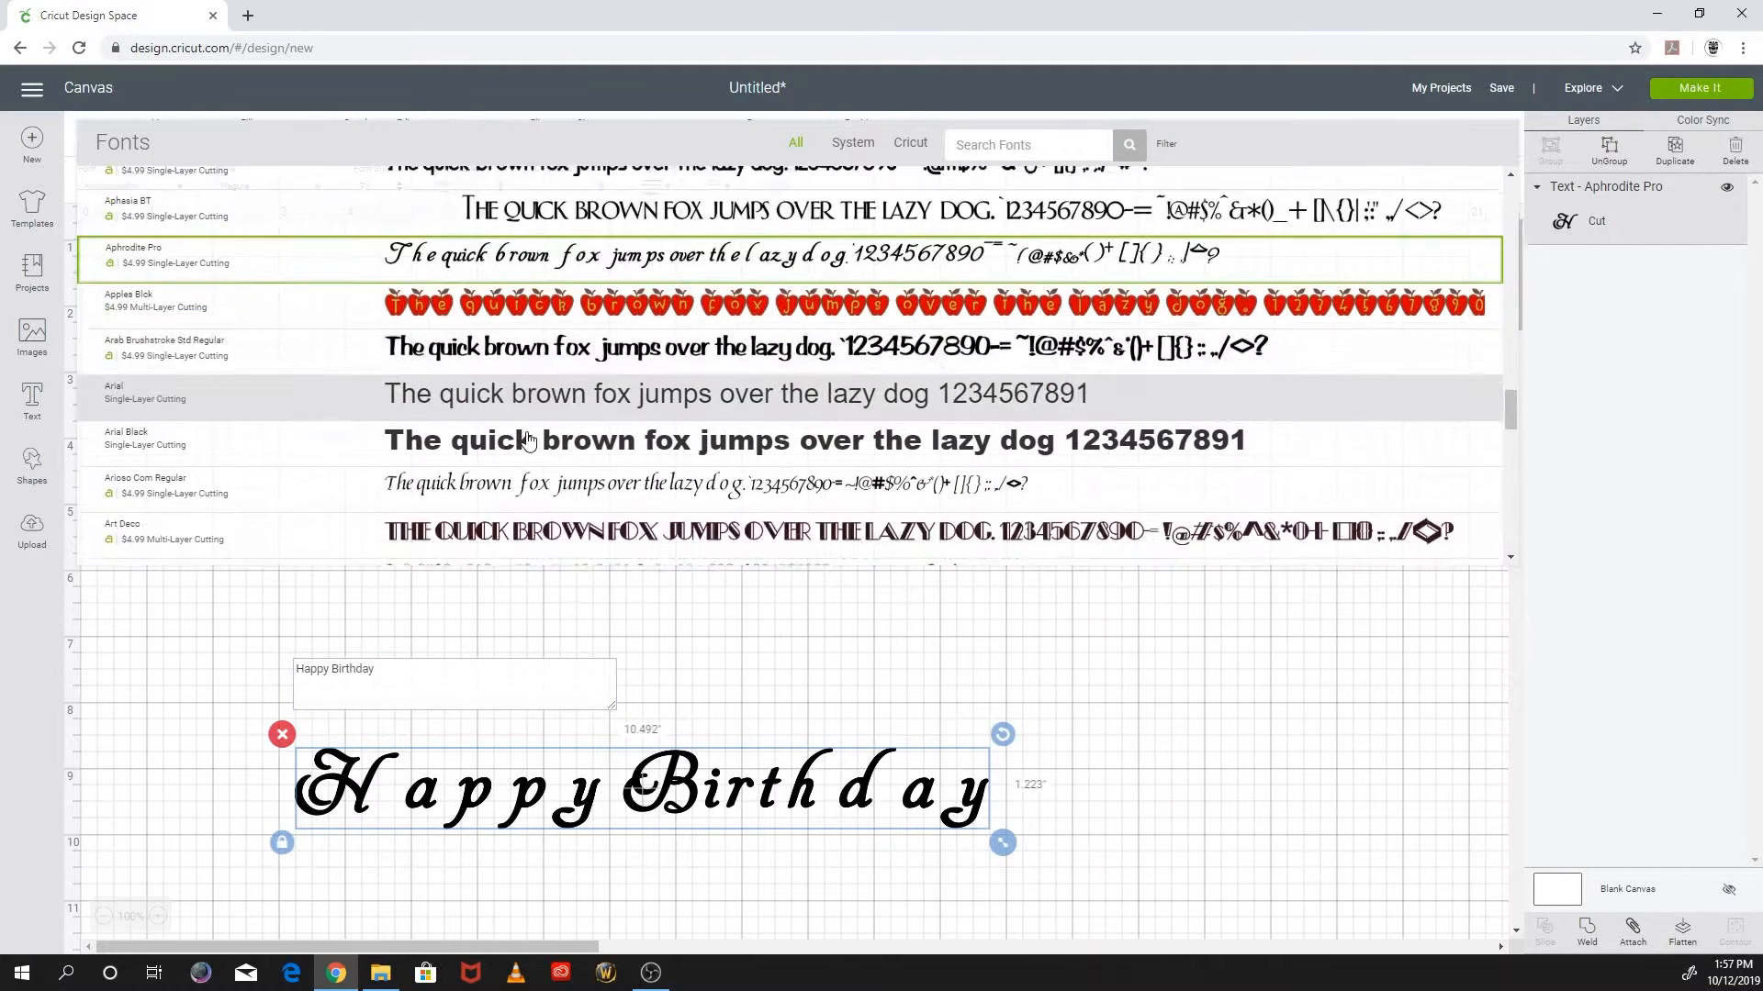
scroll(528, 440, "down", 3)
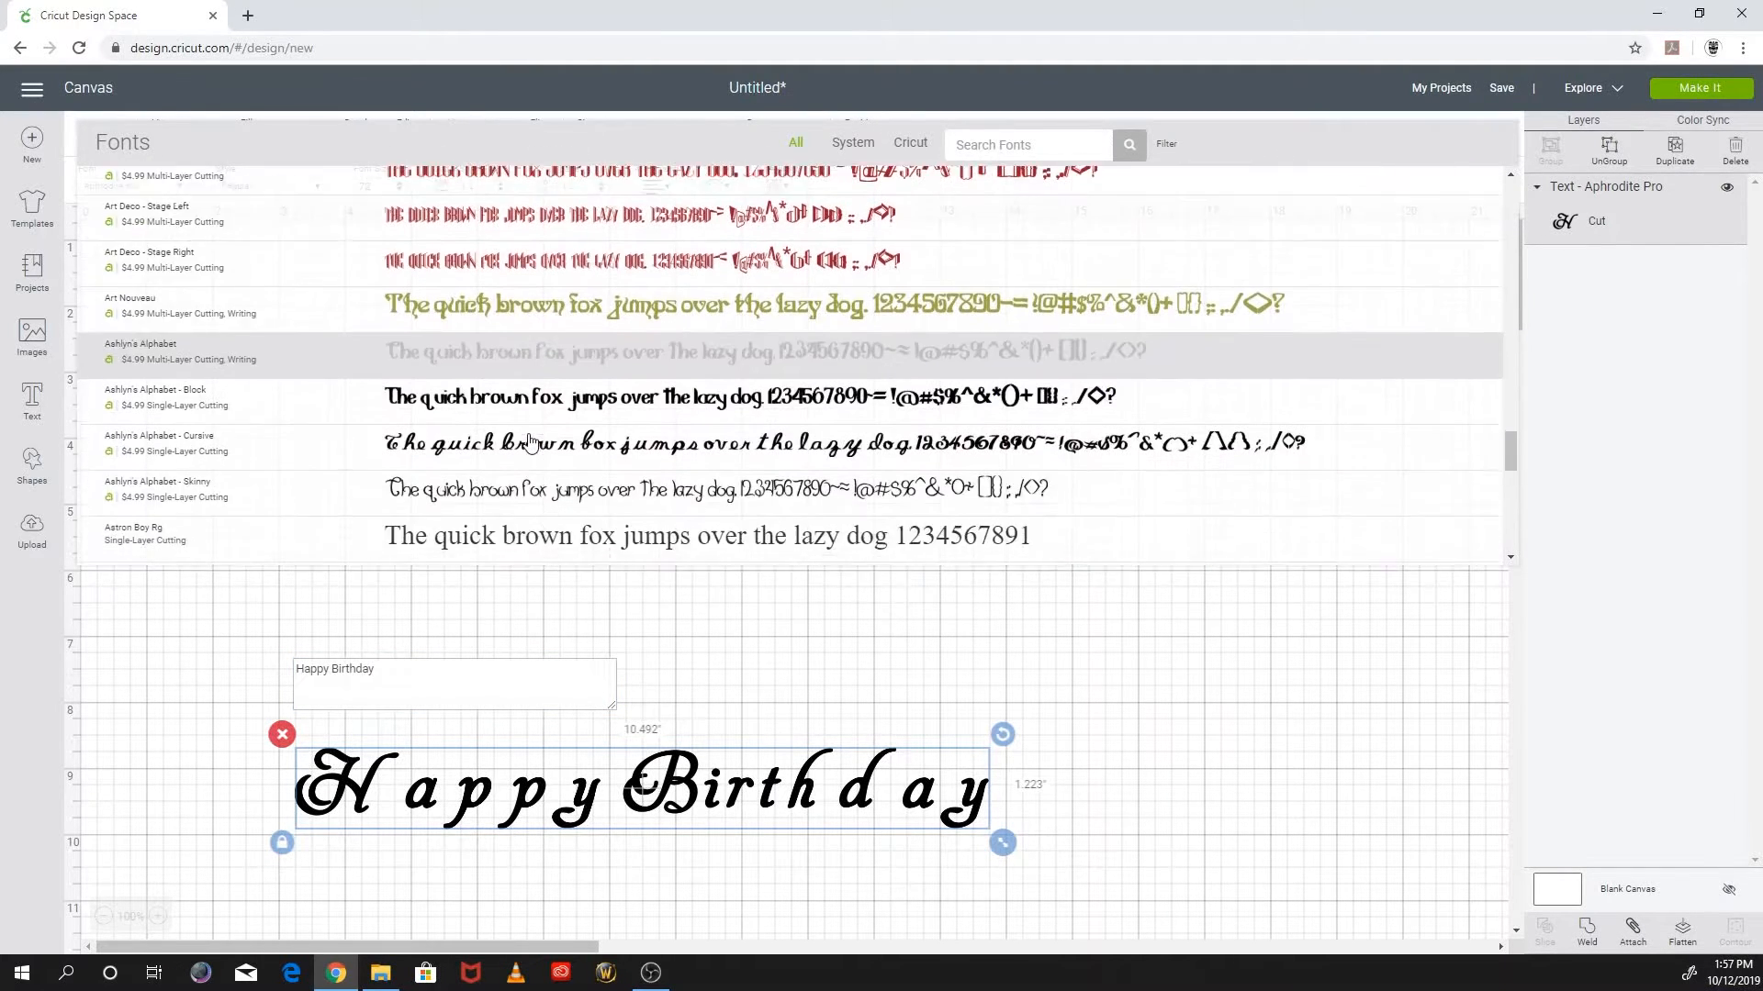
scroll(530, 441, "down", 10)
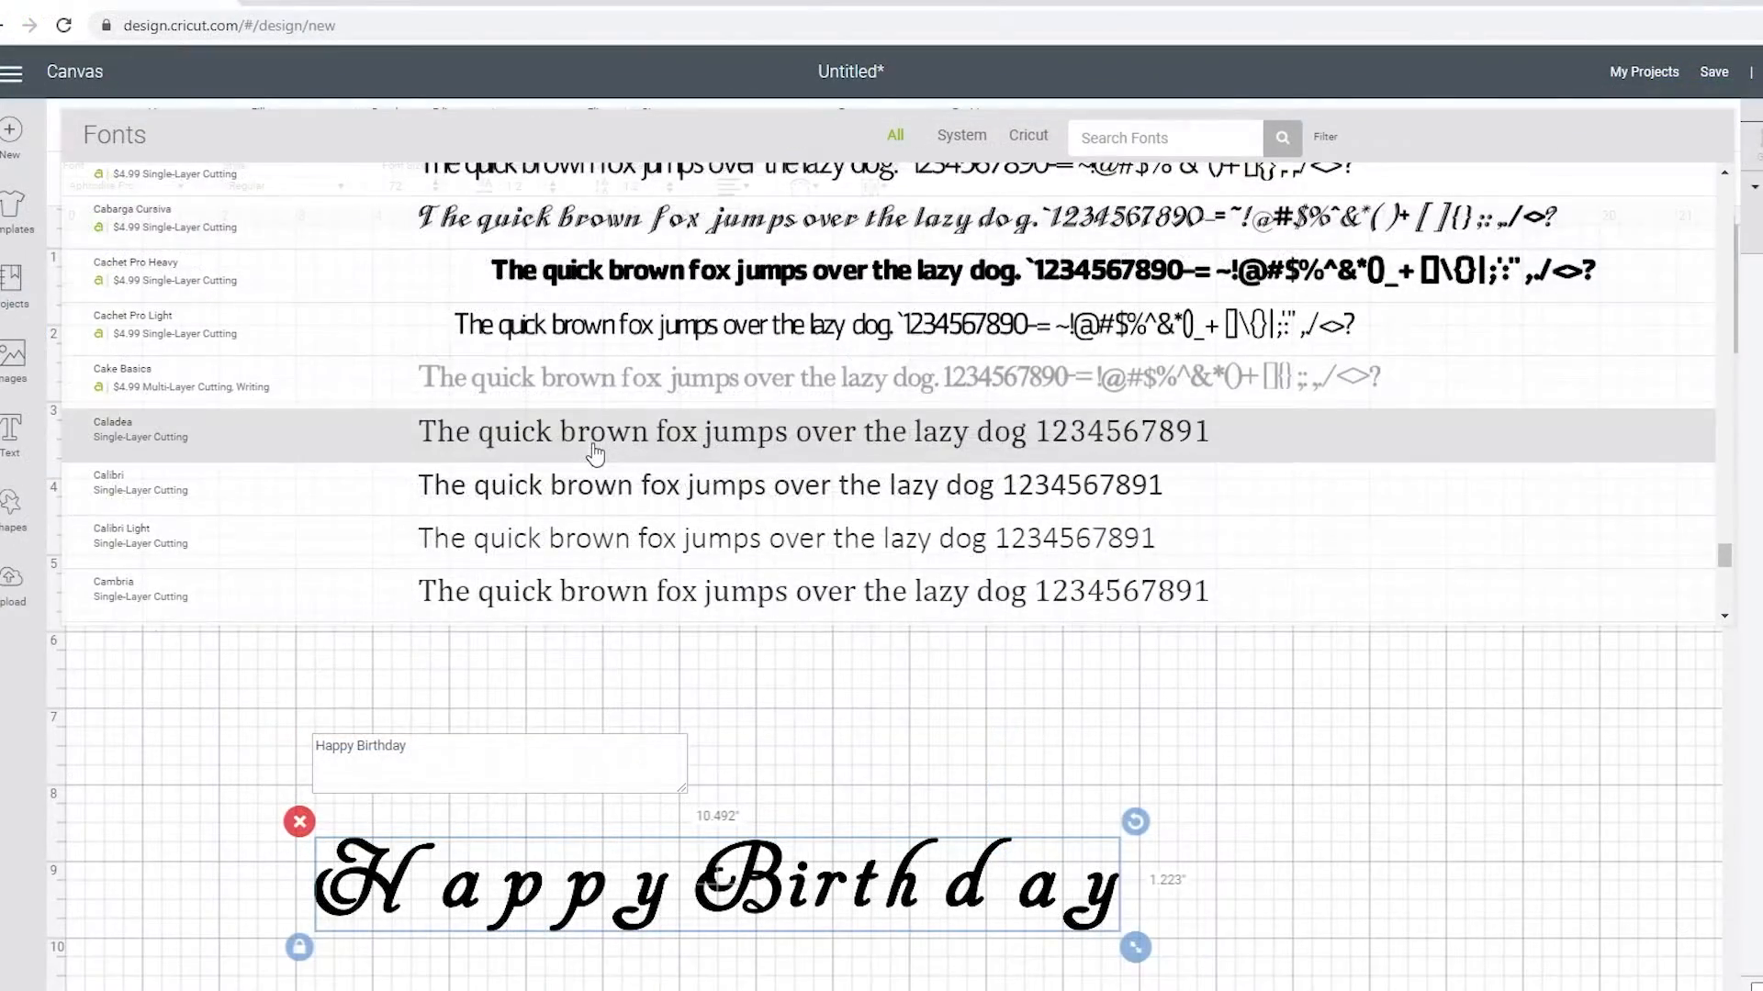
scroll(597, 451, "down", 1)
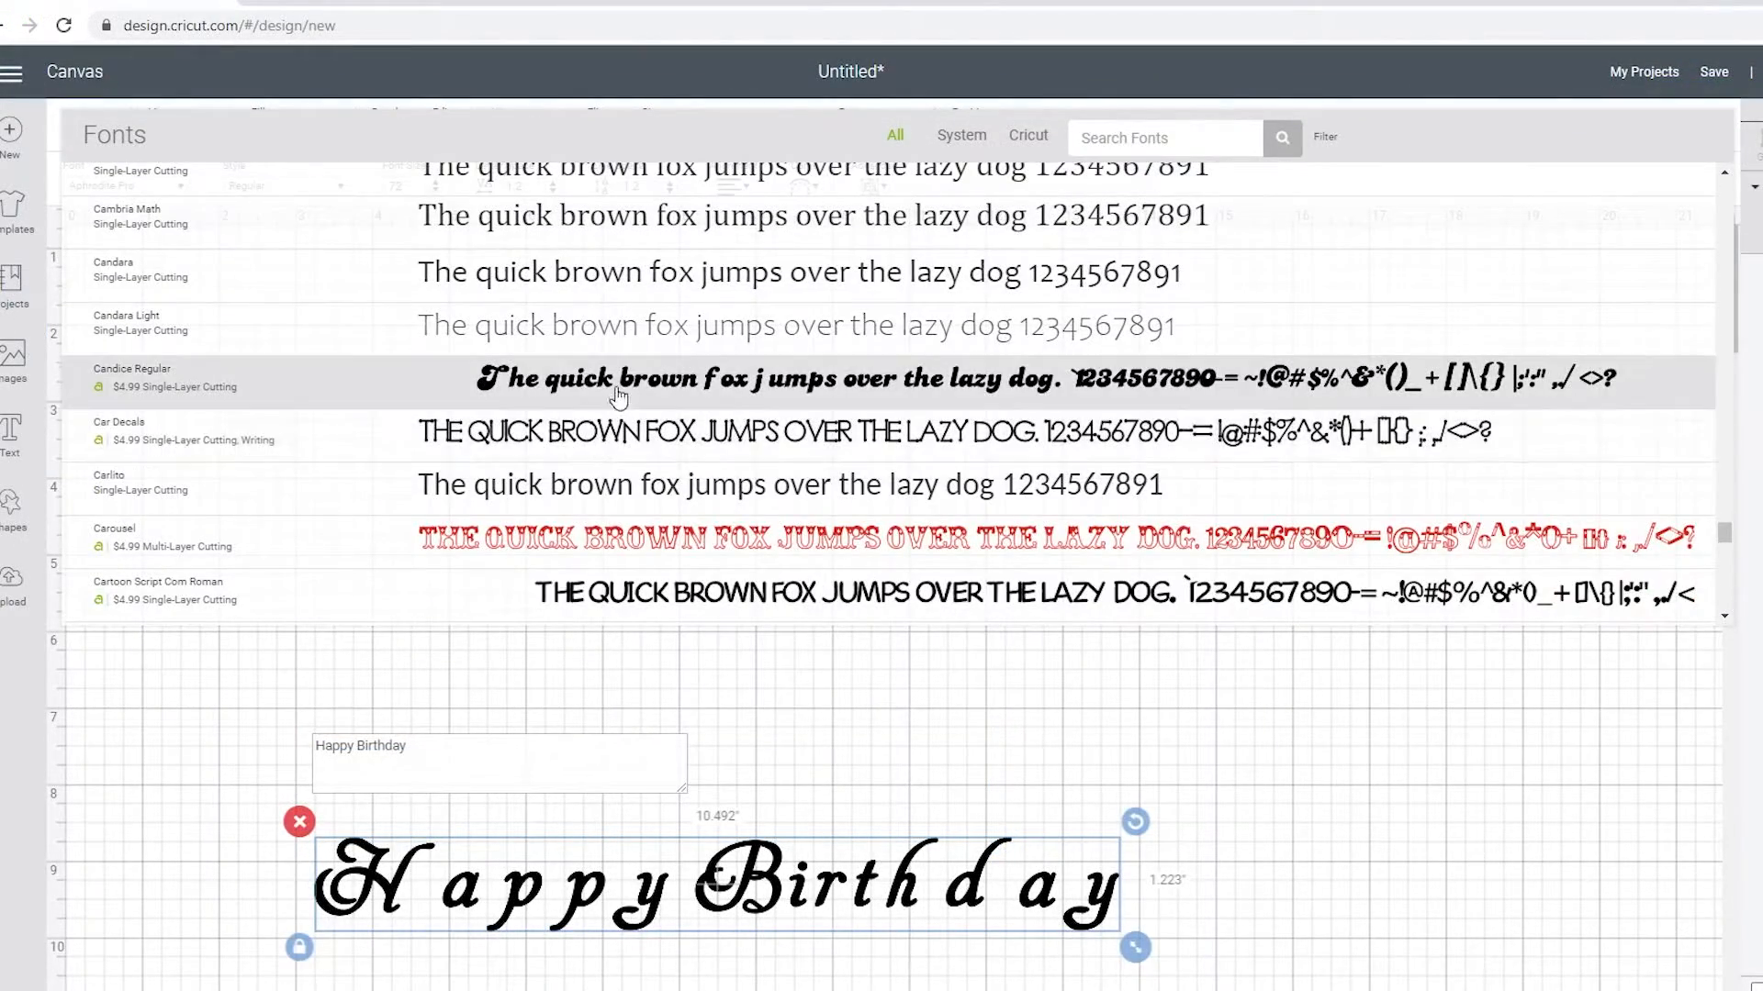
left_click(618, 390)
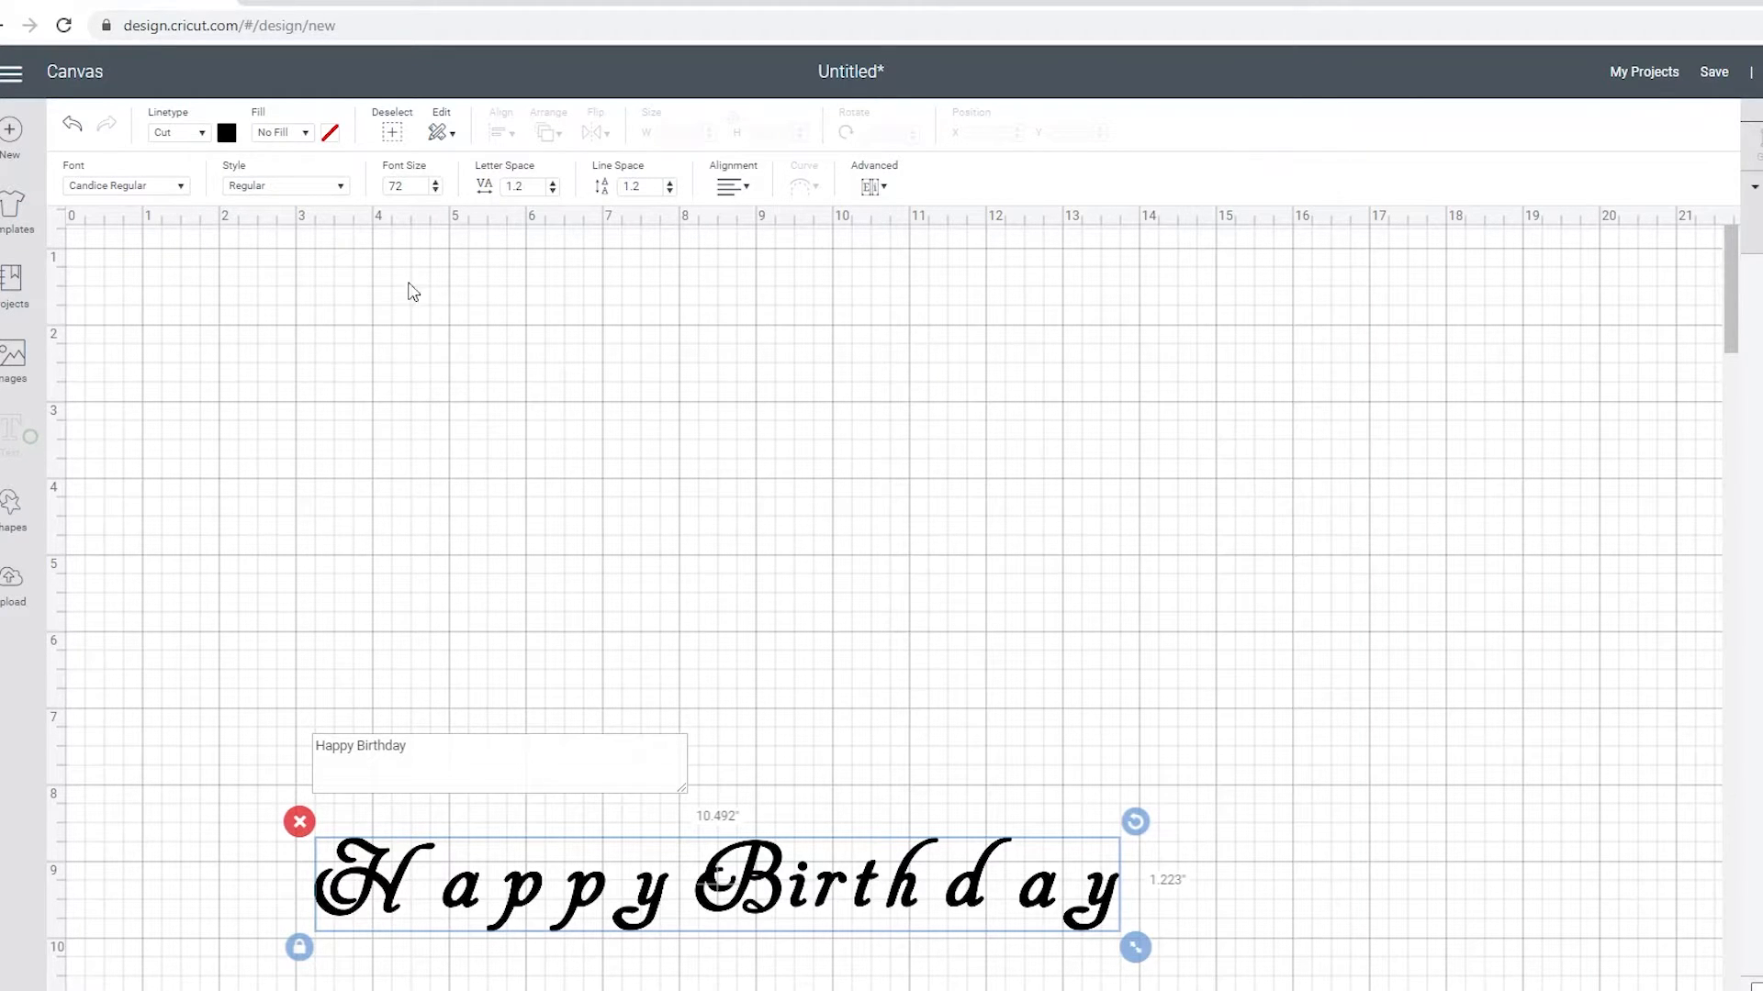
- Change the material colour of the Happy Birthday text to medium blue
left_click(227, 134)
left_click(329, 278)
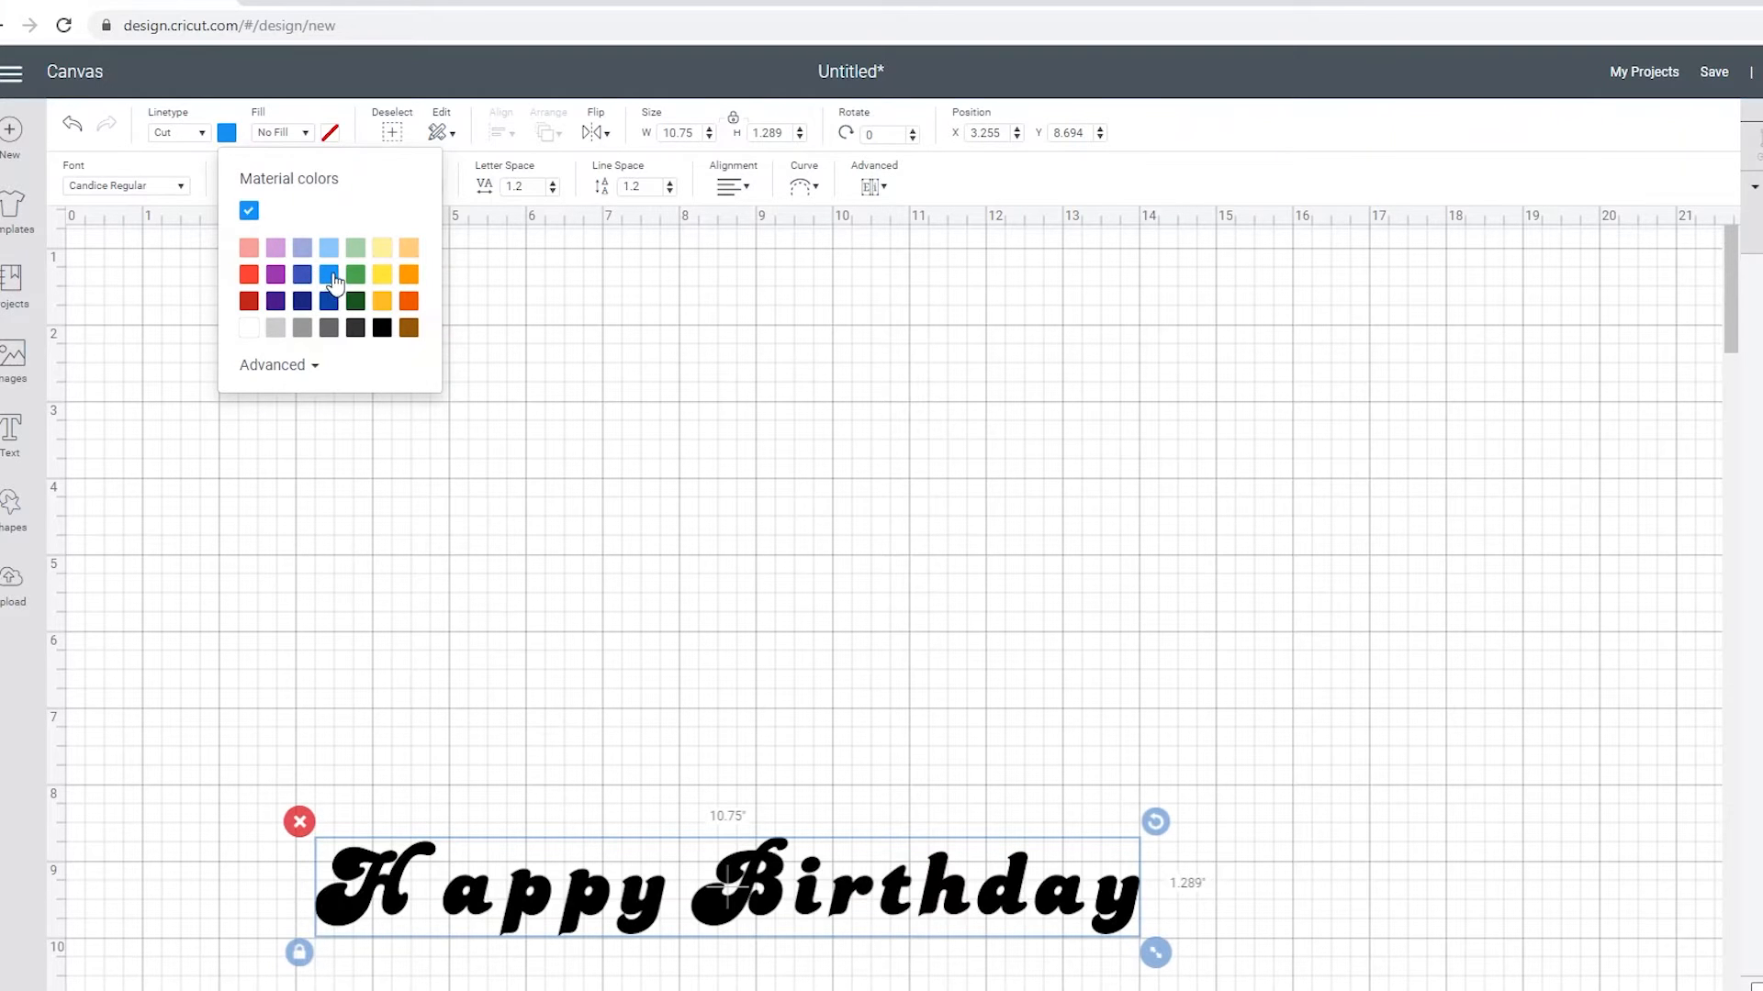
left_click(735, 599)
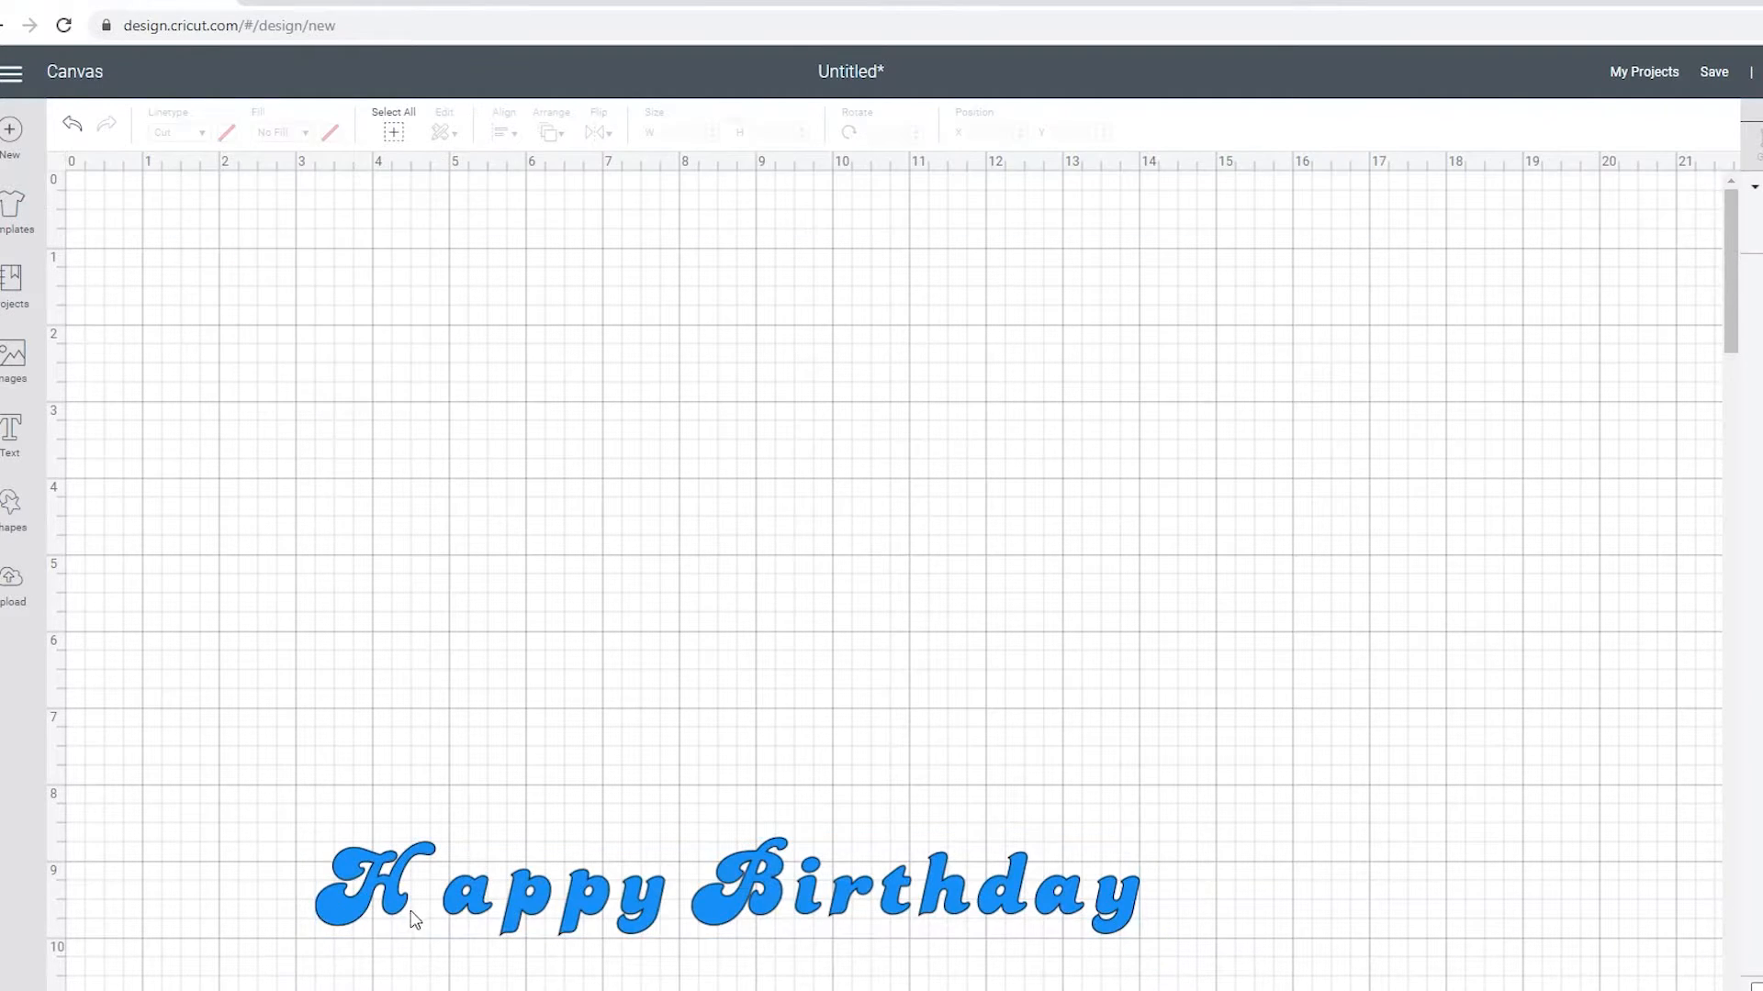
- Try to join the letters of the Happy Birthday text by reducing its letter spacing until they overlap
left_click(385, 898)
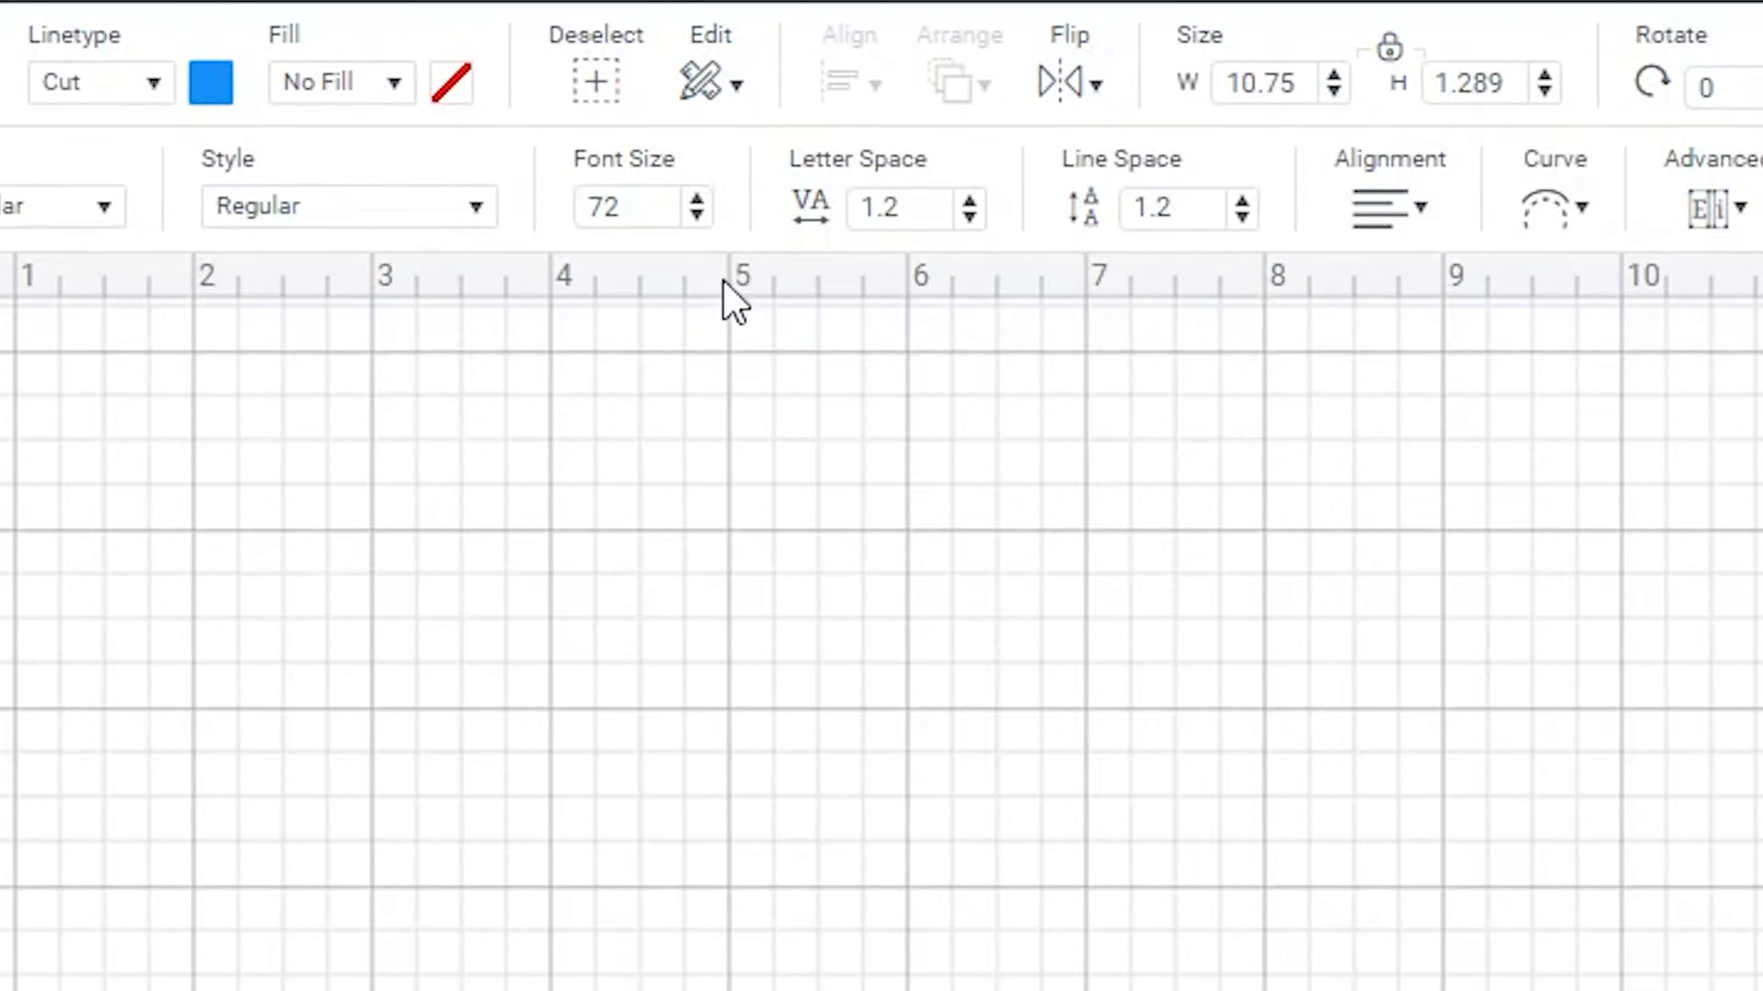
left_click(968, 217)
left_click(968, 218)
left_click(969, 218)
left_click(969, 218)
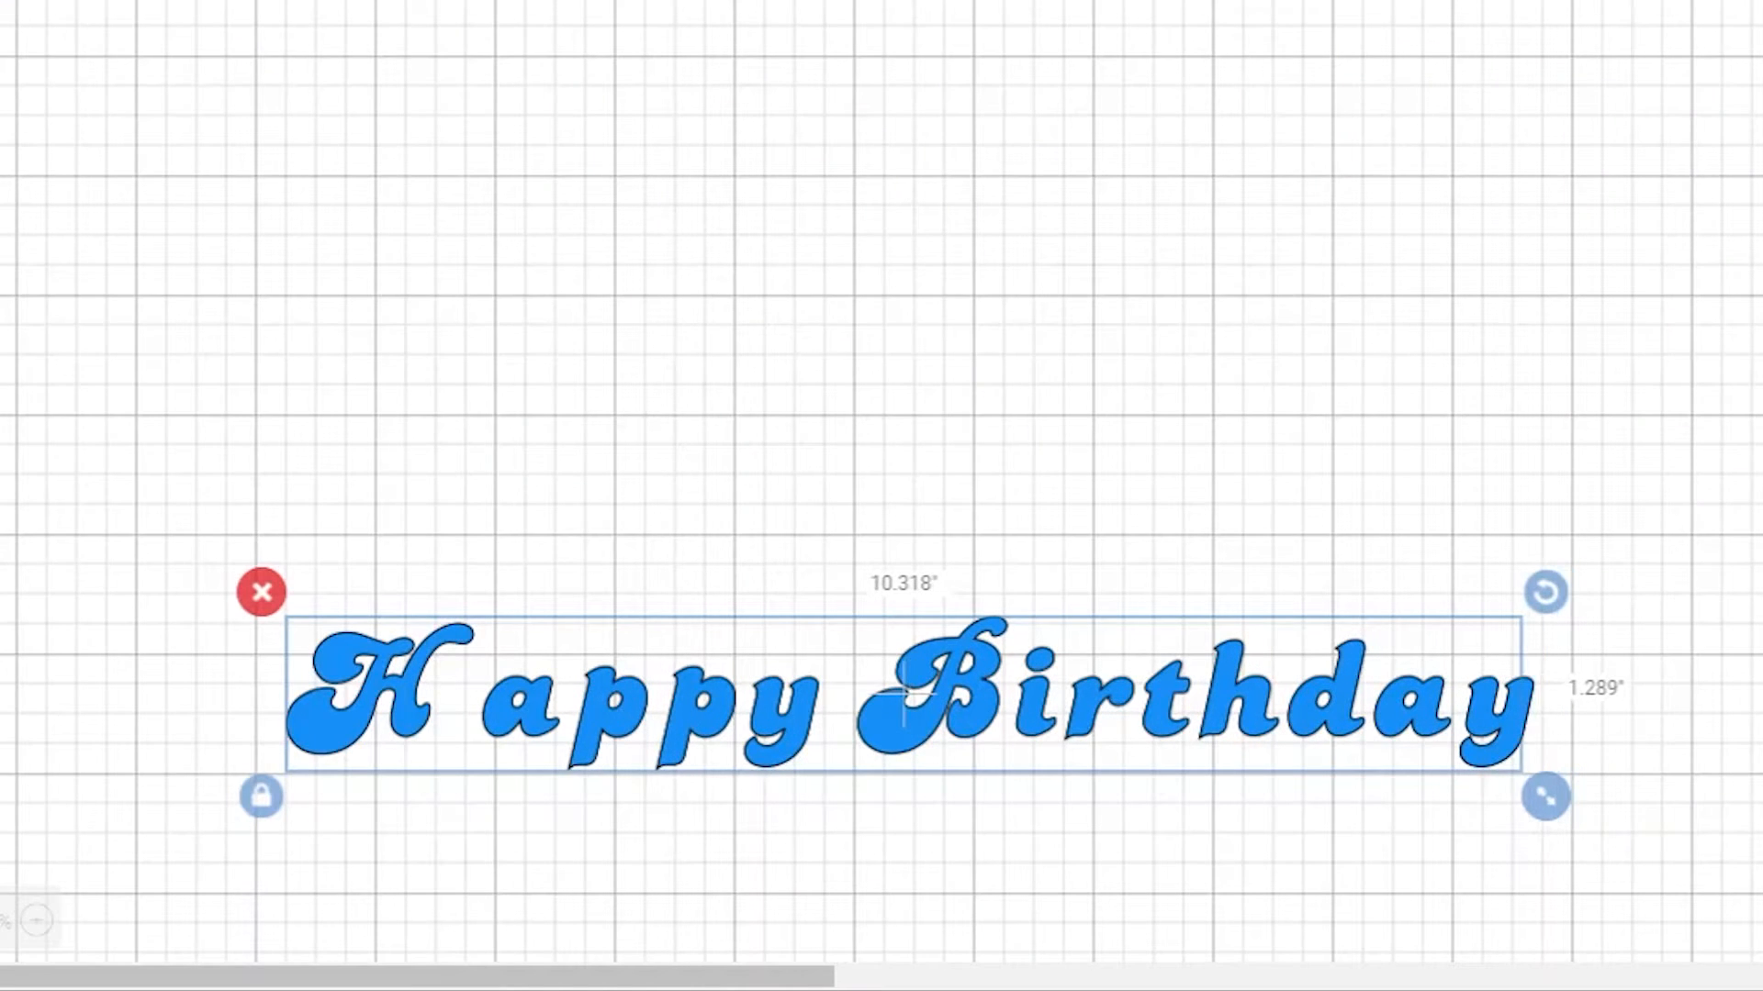
left_click(969, 218)
left_click(969, 218)
left_click(968, 217)
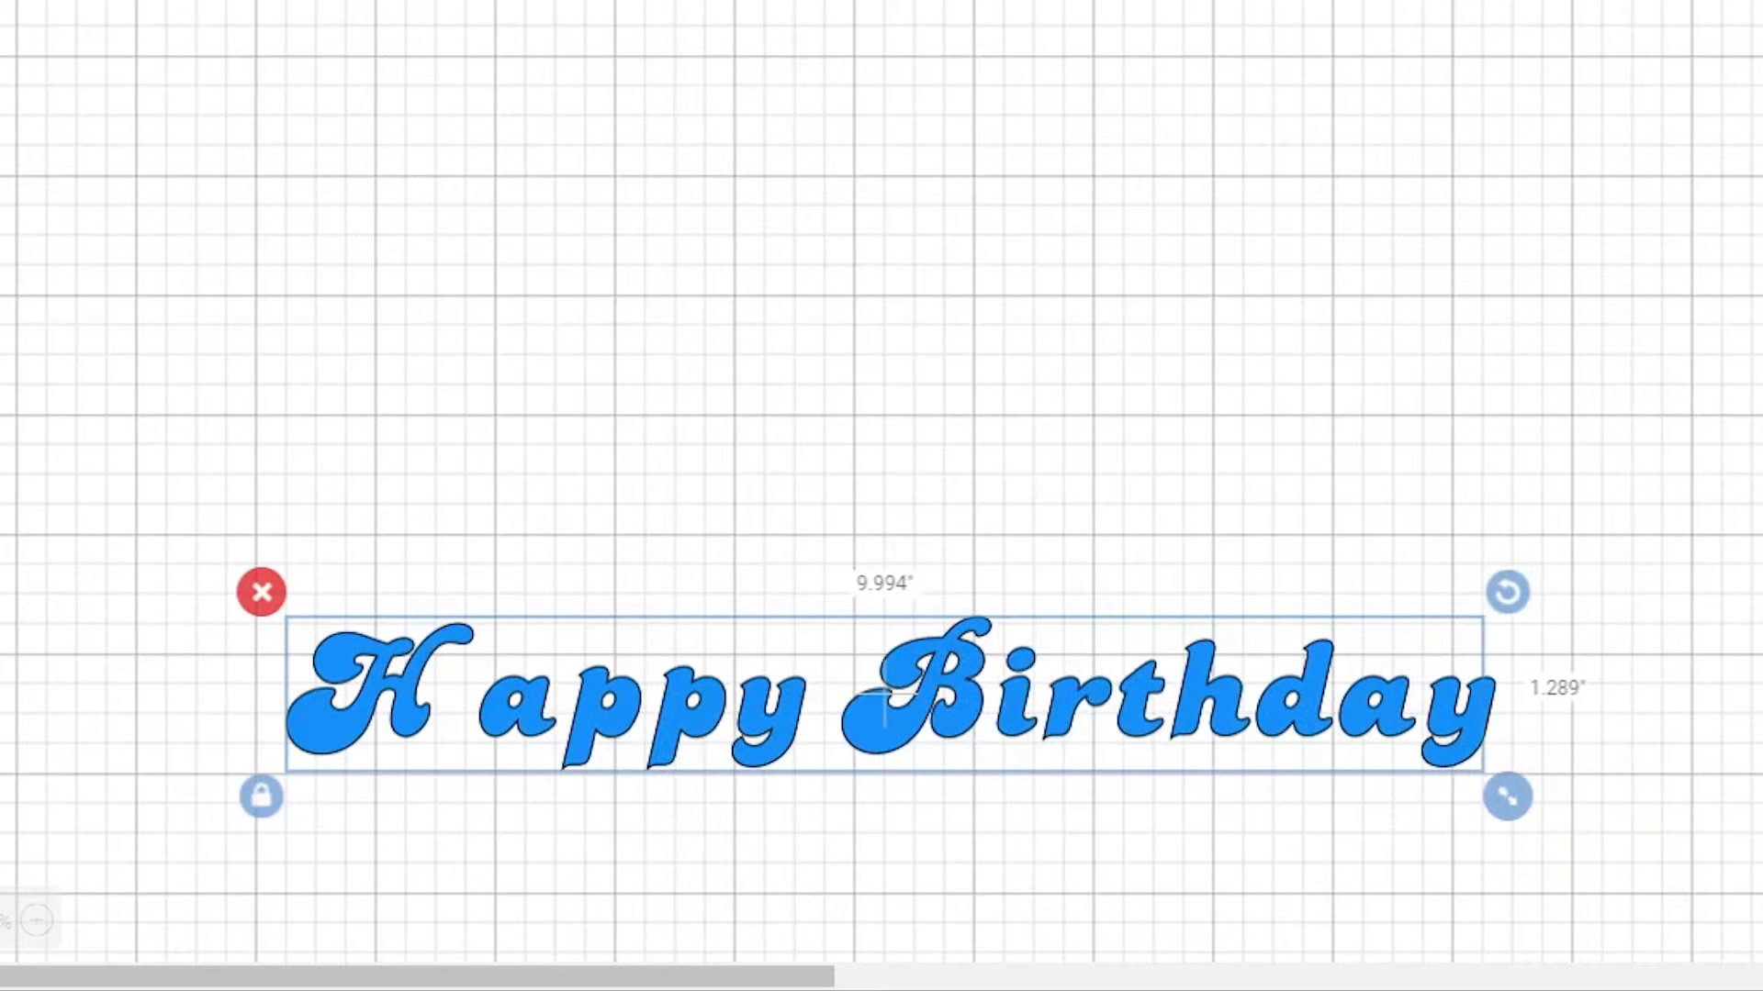
left_click(969, 217)
left_click(969, 218)
left_click(968, 218)
left_click(969, 218)
left_click(968, 218)
left_click(968, 218)
left_click(969, 217)
left_click(969, 217)
left_click(969, 217)
left_click(969, 217)
left_click(969, 217)
left_click(969, 218)
left_click(969, 217)
left_click(968, 217)
left_click(968, 218)
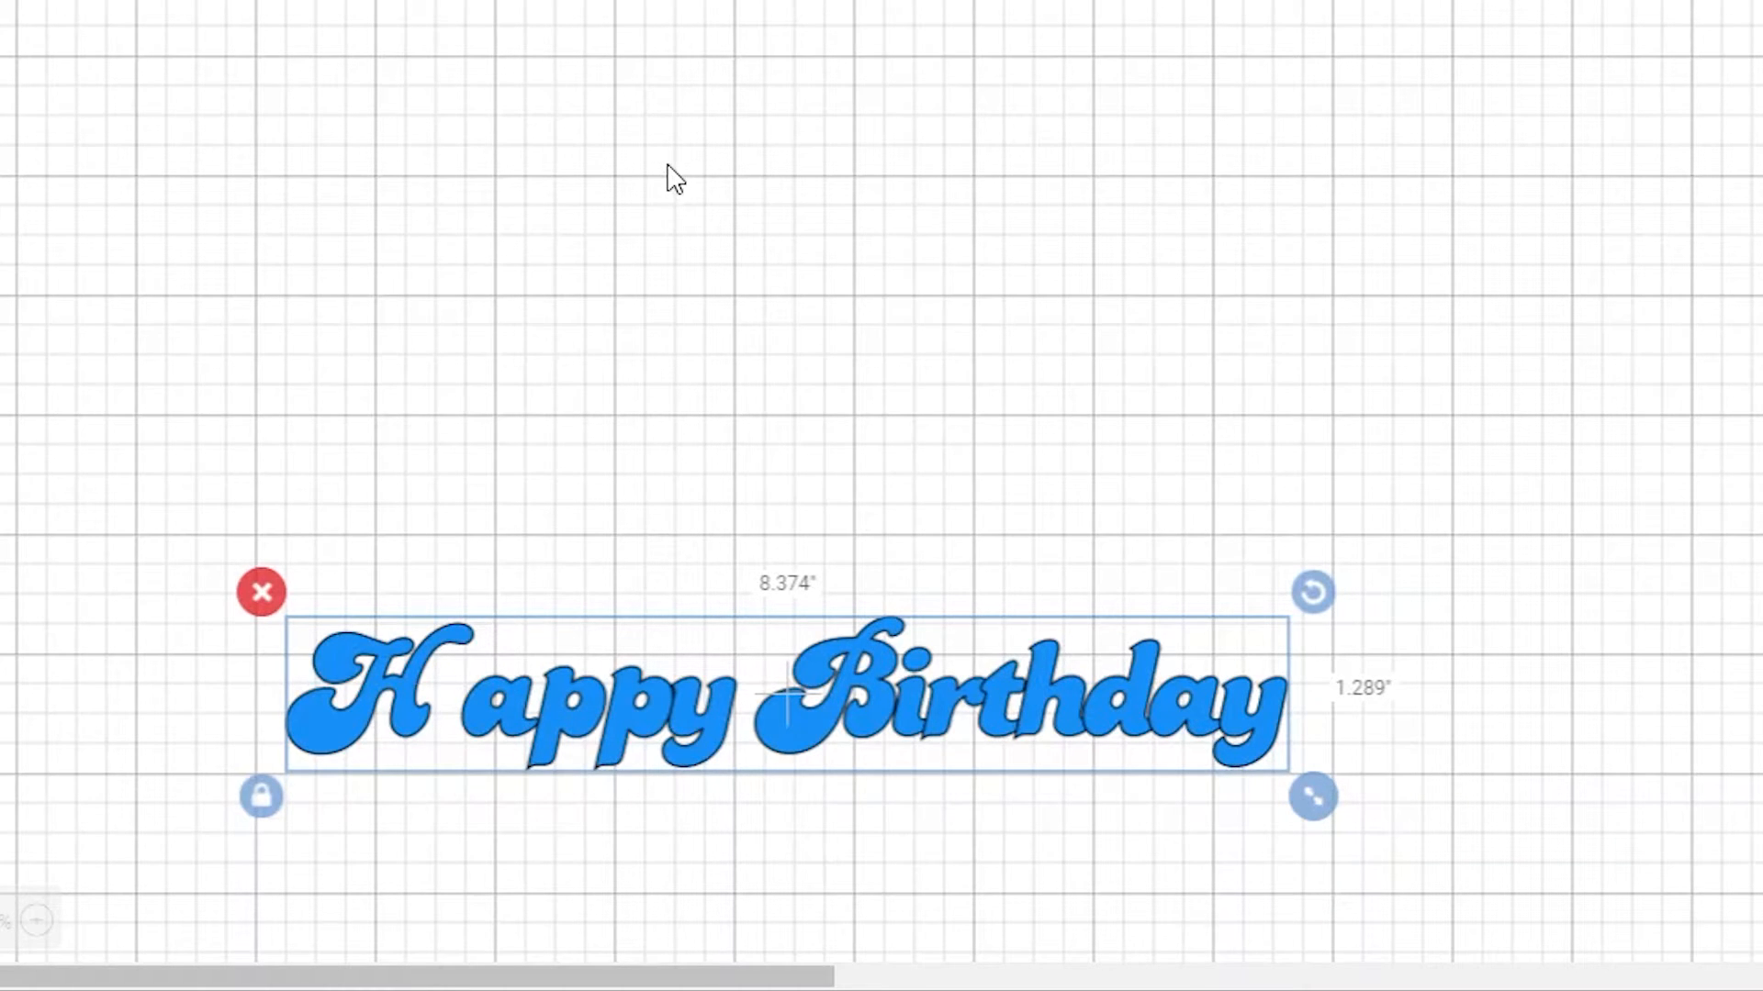
- Undo the letter-spacing reduction and bring the text back to its original spacing
key("ctrl+z")
key("ctrl+z")
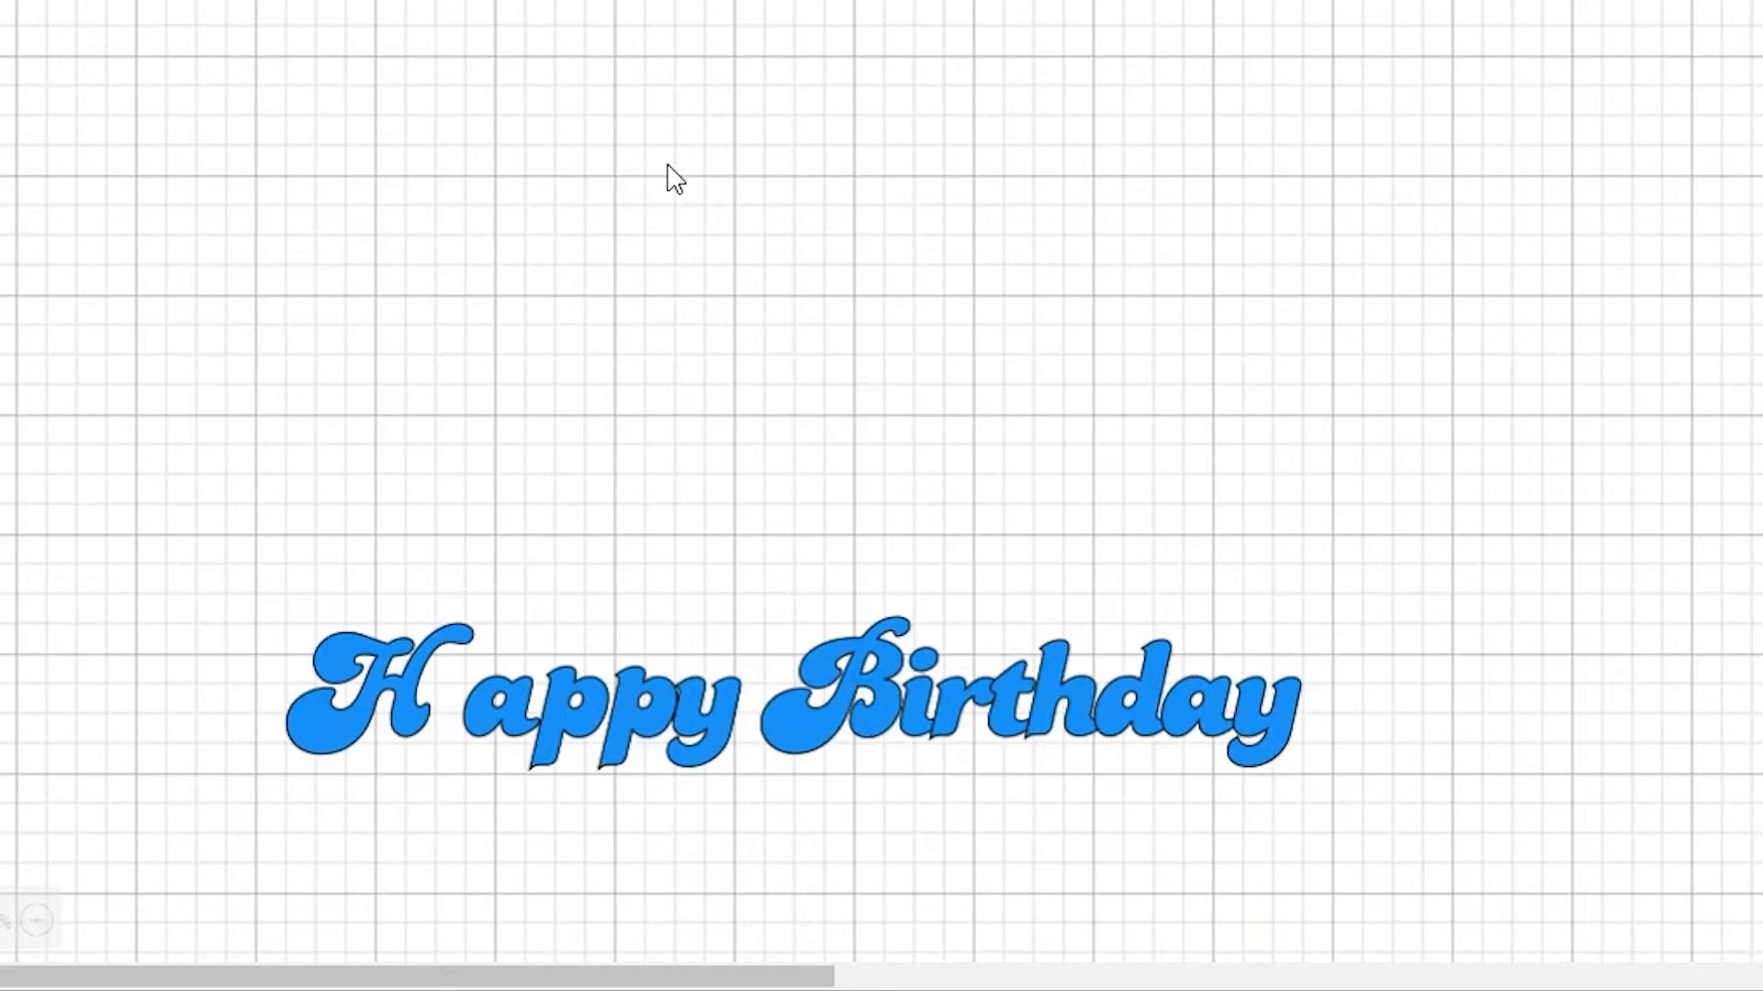
left_click(377, 686)
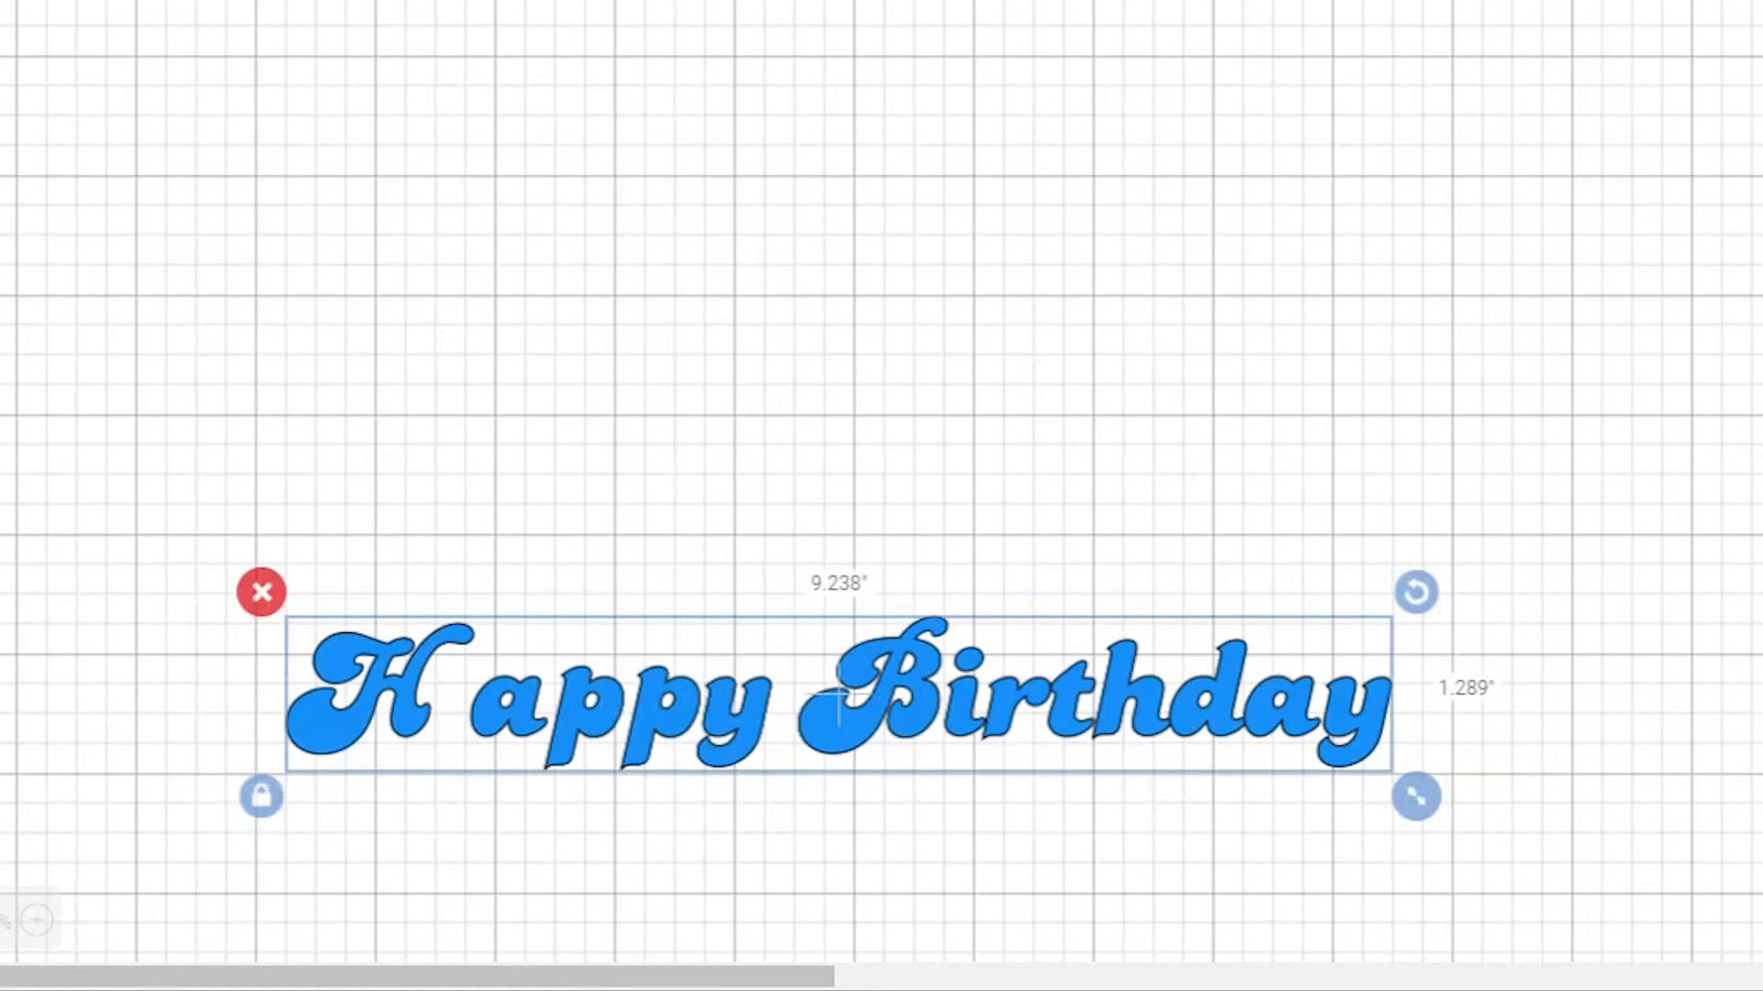
key("Up")
key("Up")
key("Up")
key("Up")
key("Up")
key("Up")
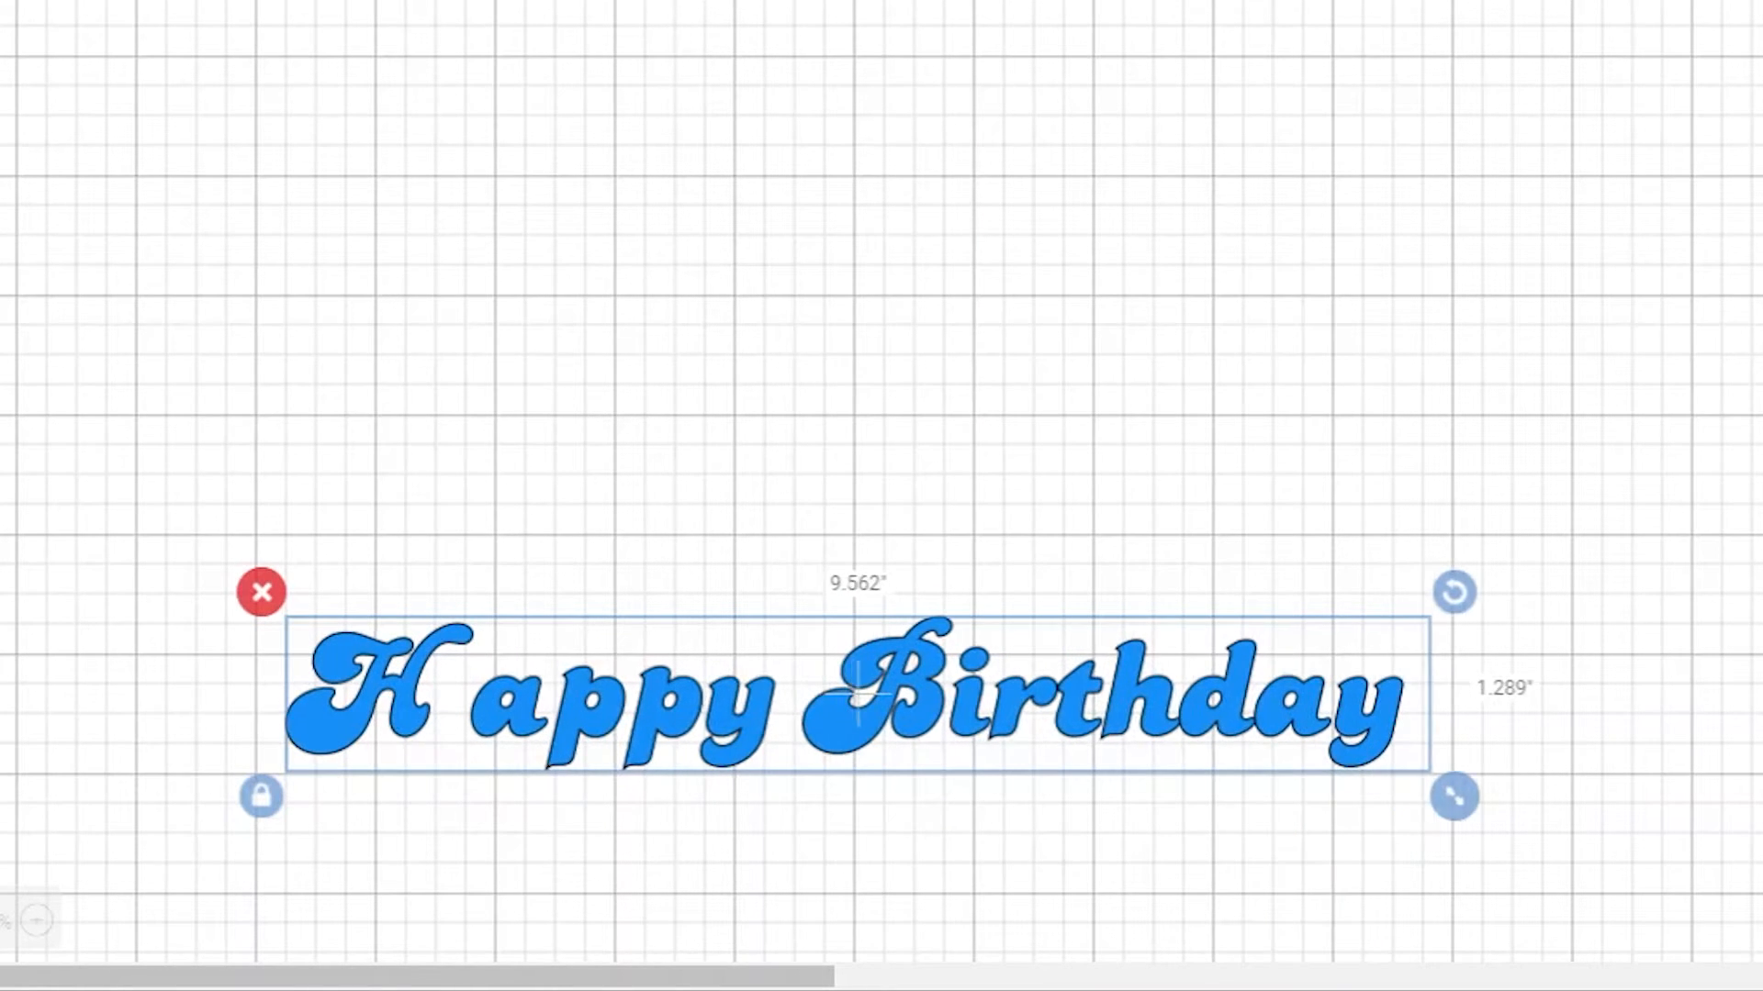
key("Up")
key("Up")
key("Up")
key("Up")
key("Up")
key("Up")
key("Up")
key("Up")
key("Up")
key("Up")
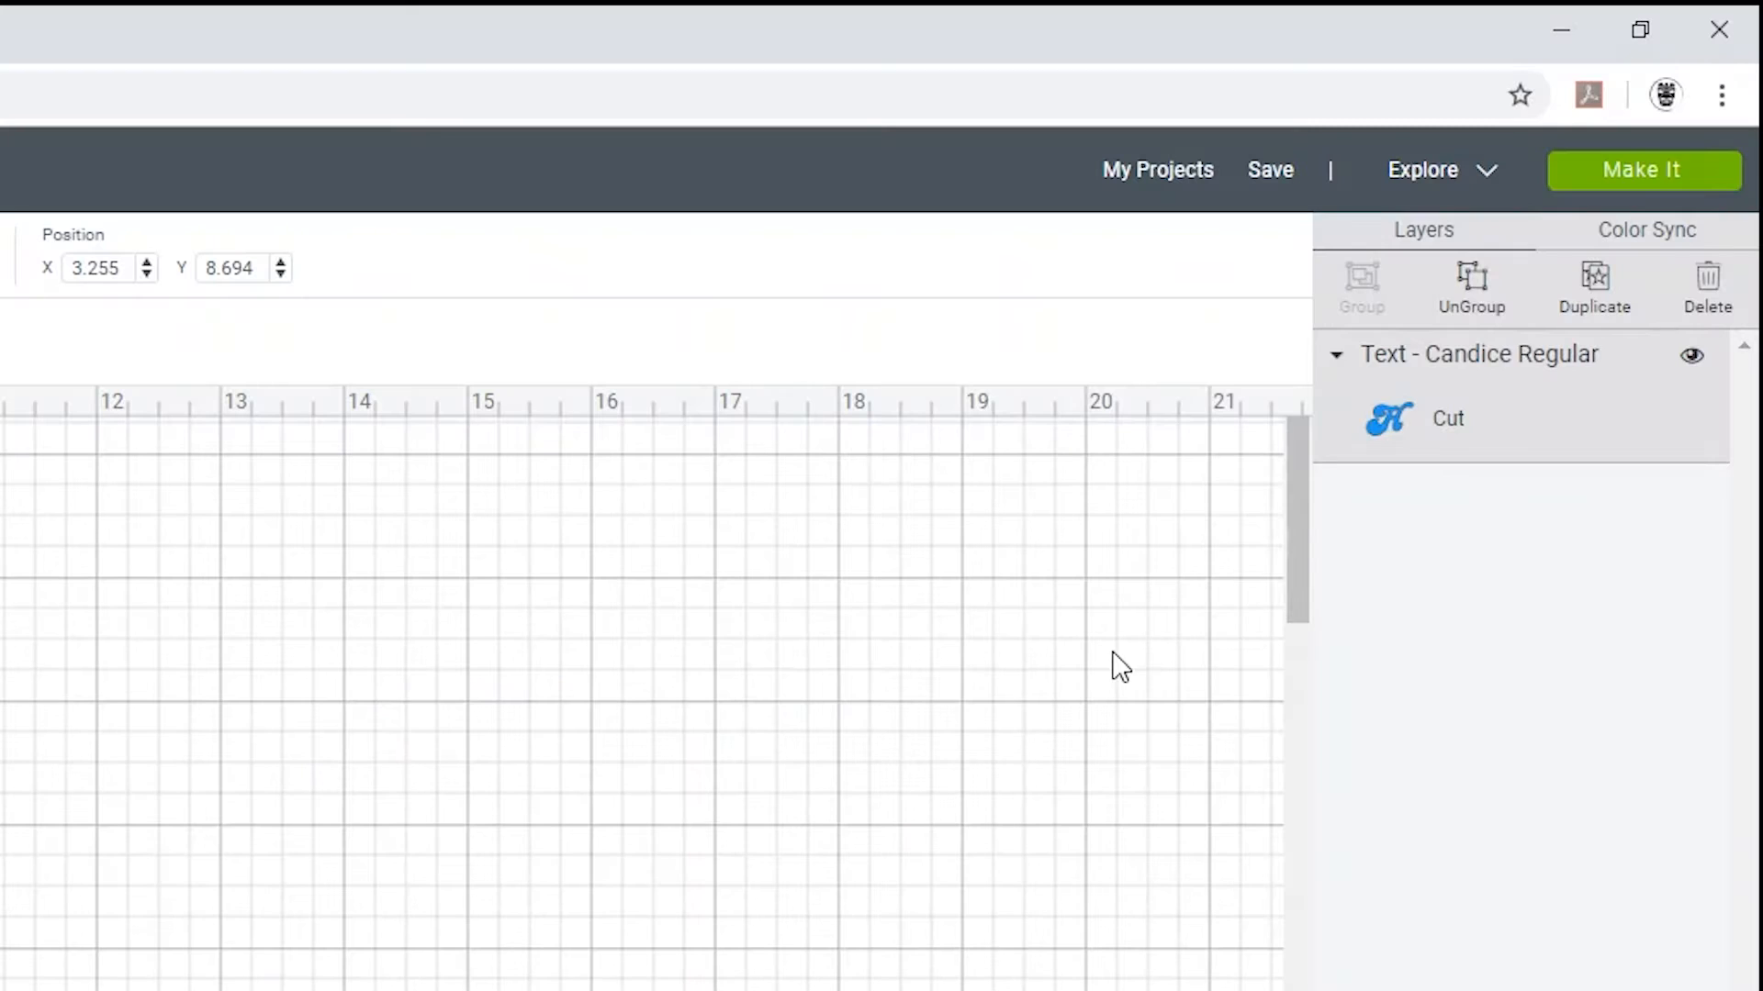
- Ungroup the text into single letters and move a, p, p and y against the H so Happy's letters overlap
left_click(1471, 296)
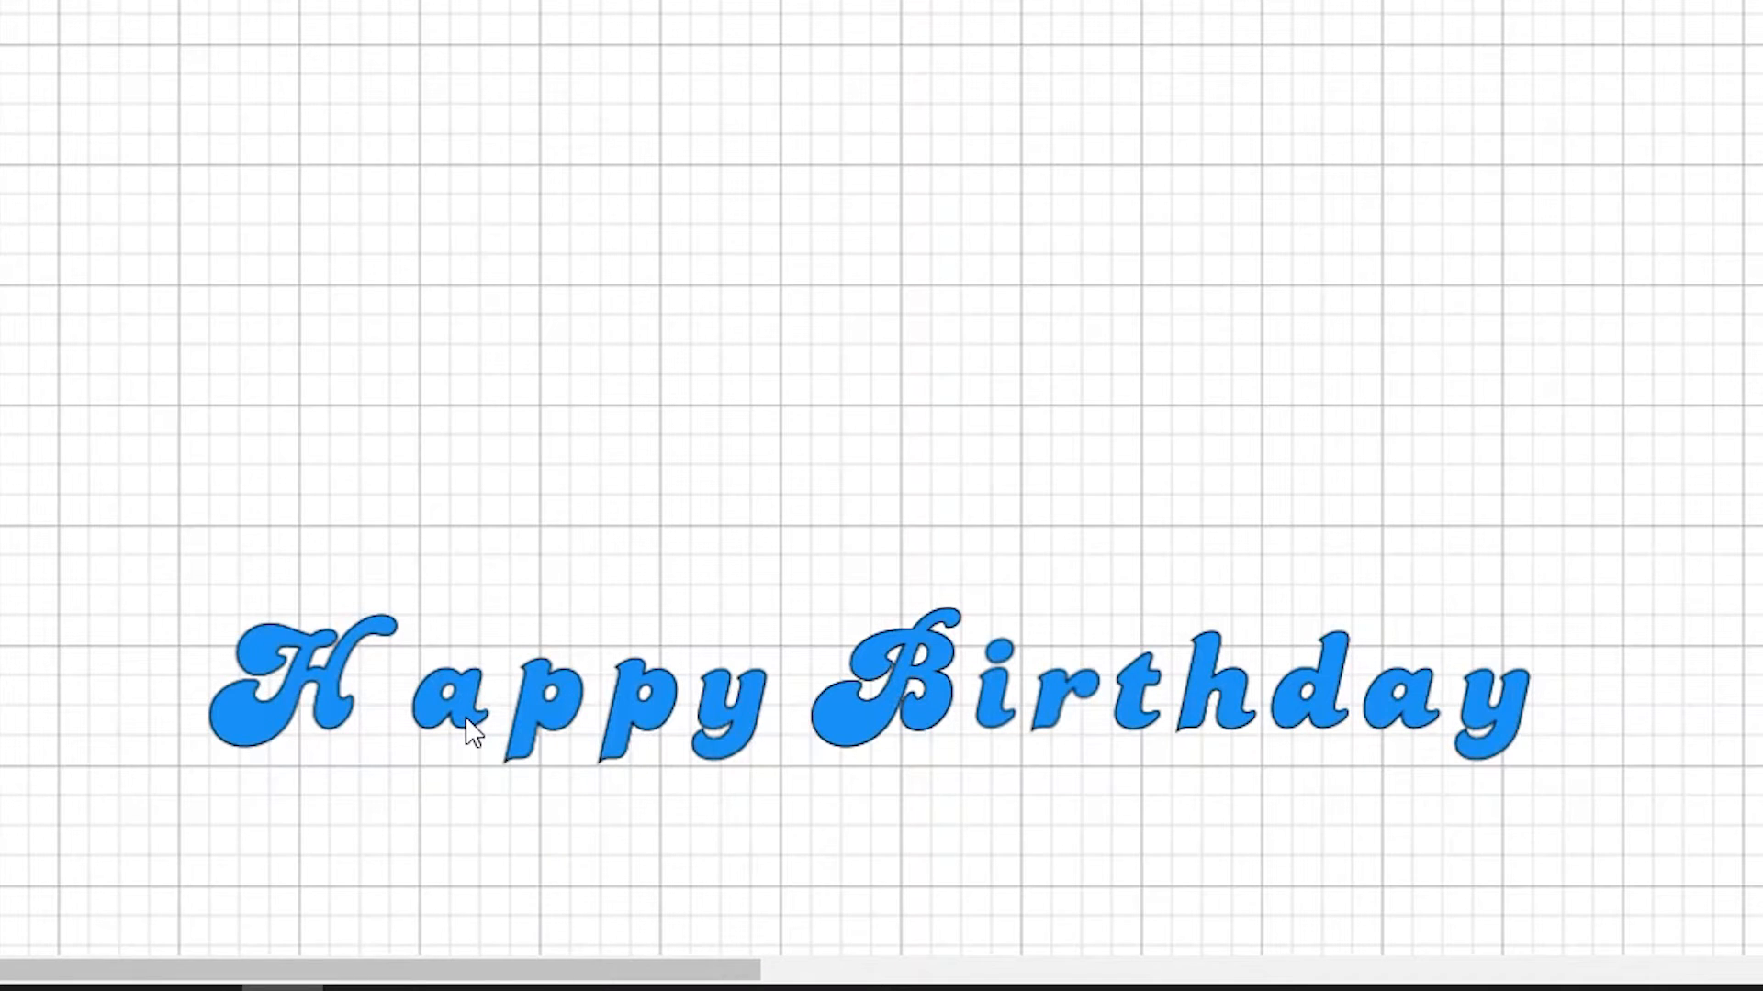
left_click_drag(473, 731, 397, 734)
left_click(531, 739)
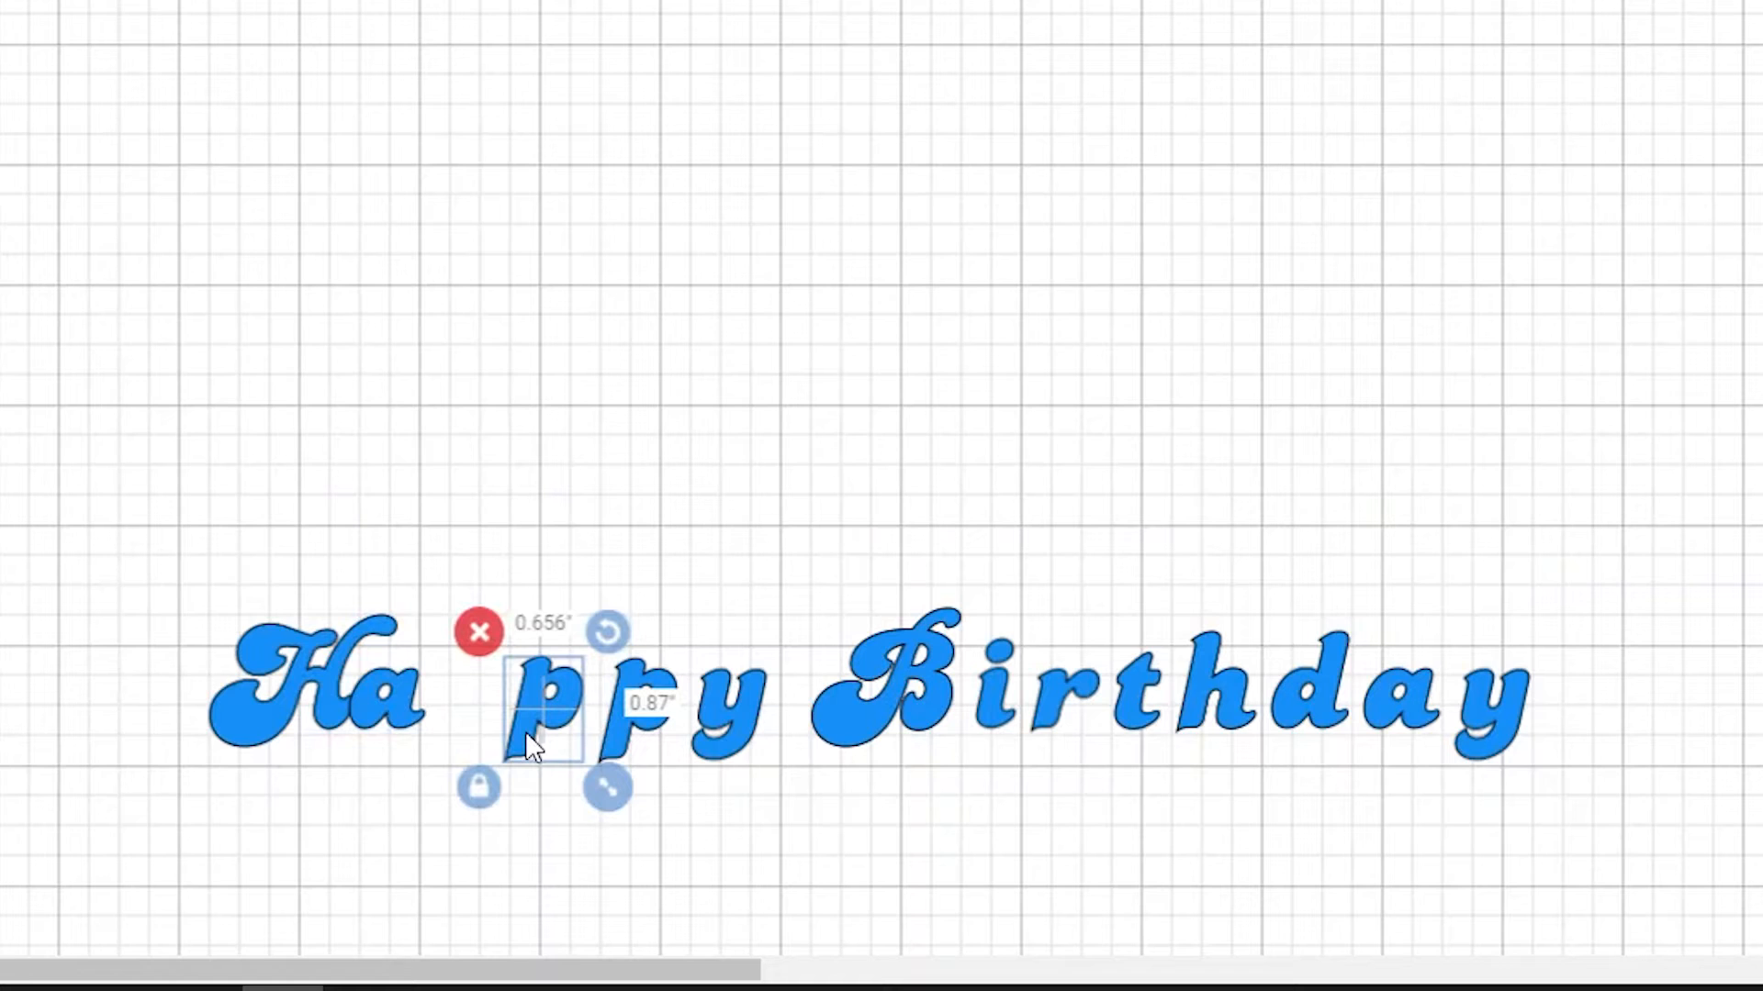
left_click_drag(525, 731, 428, 718)
left_click(631, 726)
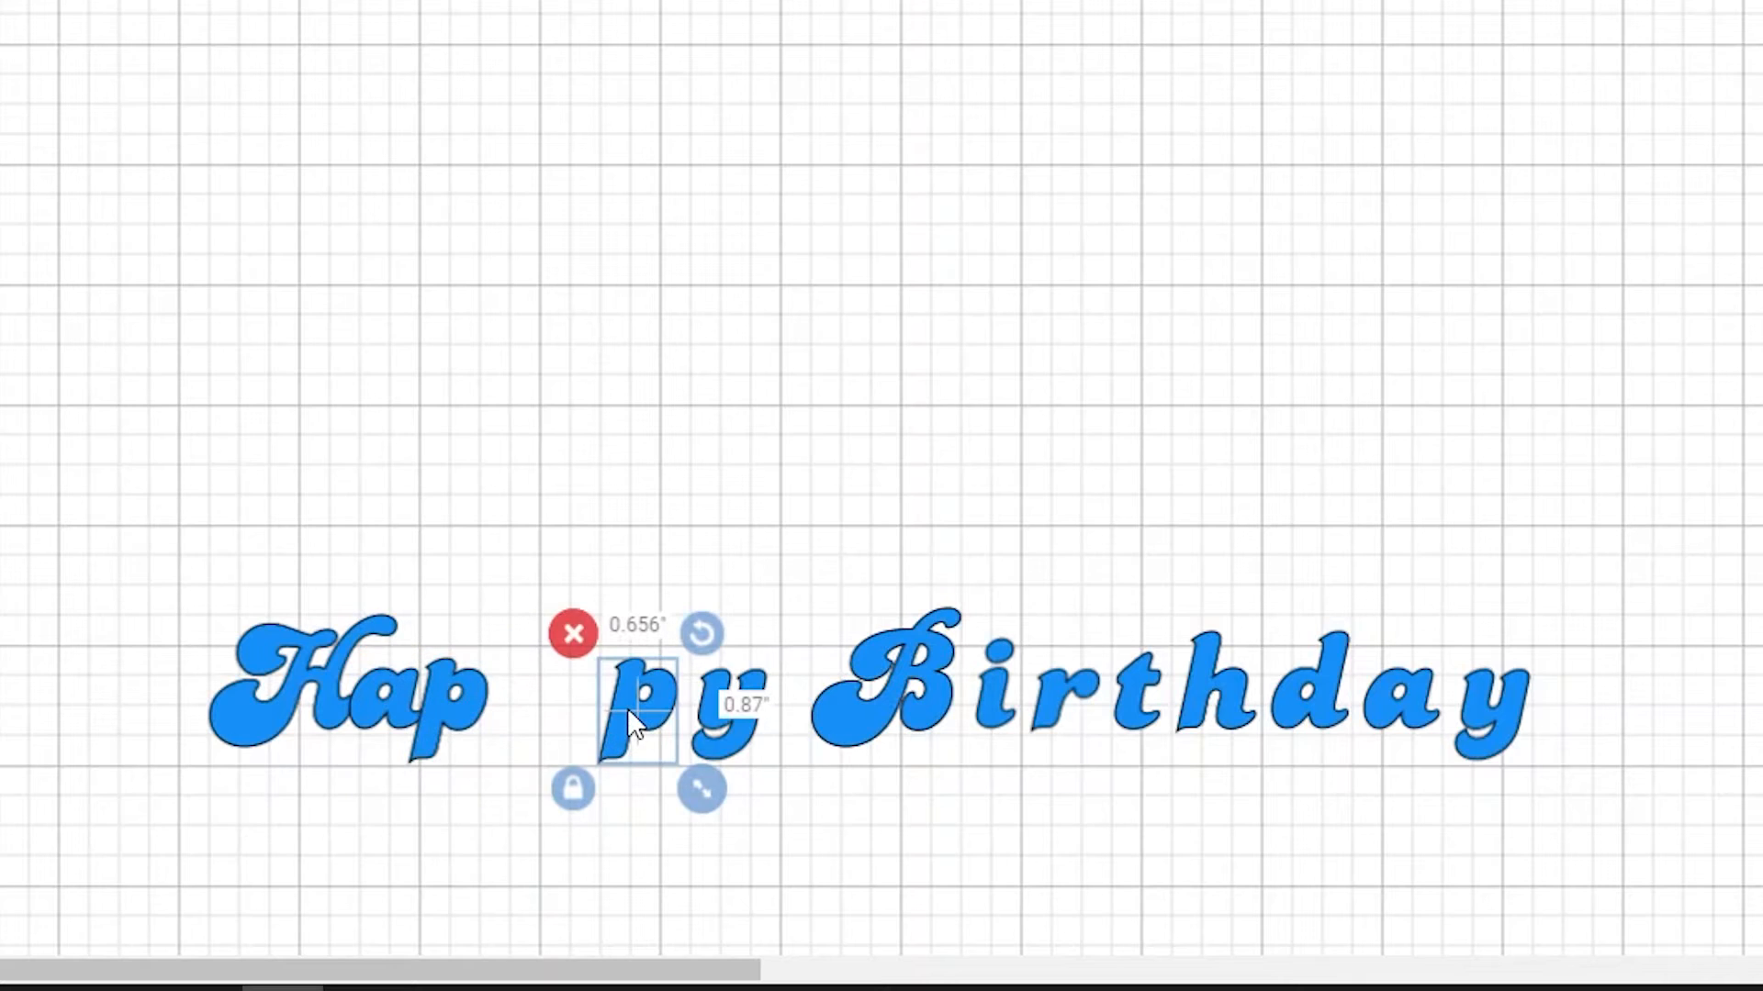
left_click_drag(626, 708, 493, 707)
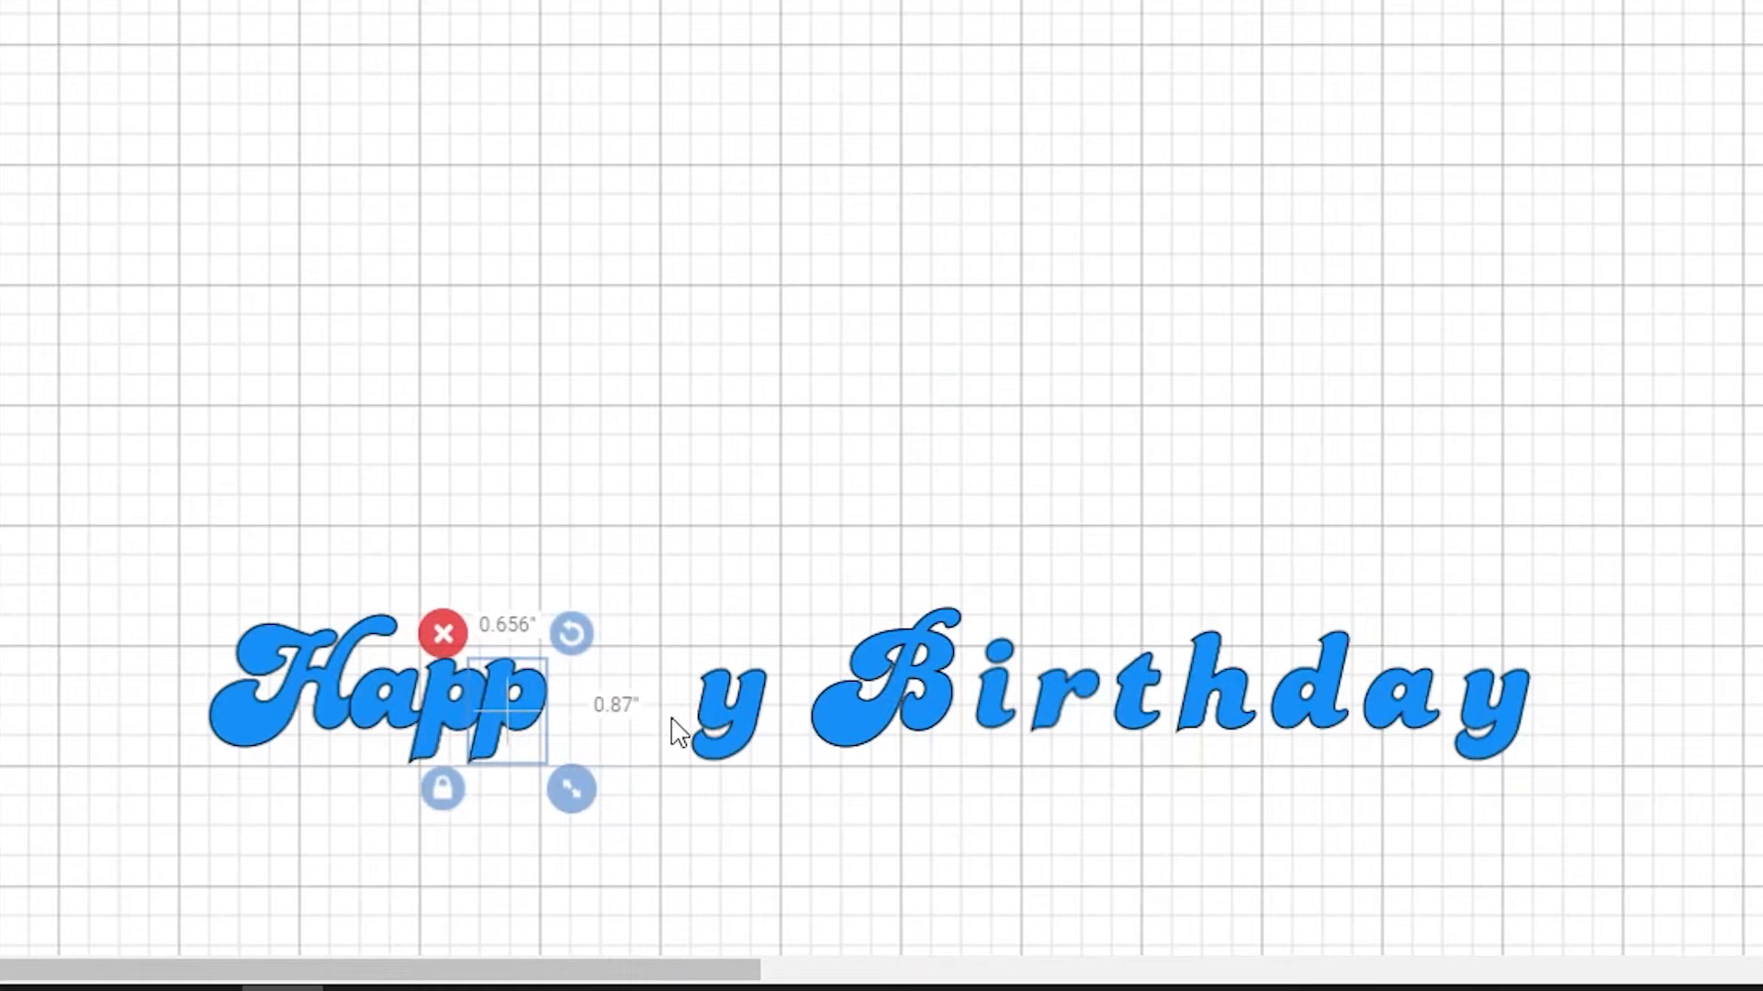
left_click(725, 726)
left_click_drag(736, 716, 583, 709)
- Move i, r, t, h, d, a and y one after another against the B so Birthday's letters overlap
mouse_move(995, 717)
left_mouse_down()
mouse_move(967, 716)
mouse_move(1006, 720)
left_mouse_up()
left_click(1051, 711)
left_click_drag(1139, 727, 1054, 720)
left_click_drag(1203, 725, 1104, 729)
left_click_drag(1284, 734, 1176, 734)
left_click_drag(1405, 702, 1267, 712)
left_click_drag(1474, 725, 1330, 732)
left_click(1531, 627)
- Attach the letters of Birthday to each other and the letters of Happy to each other as two separate words
left_click_drag(781, 573, 1389, 873)
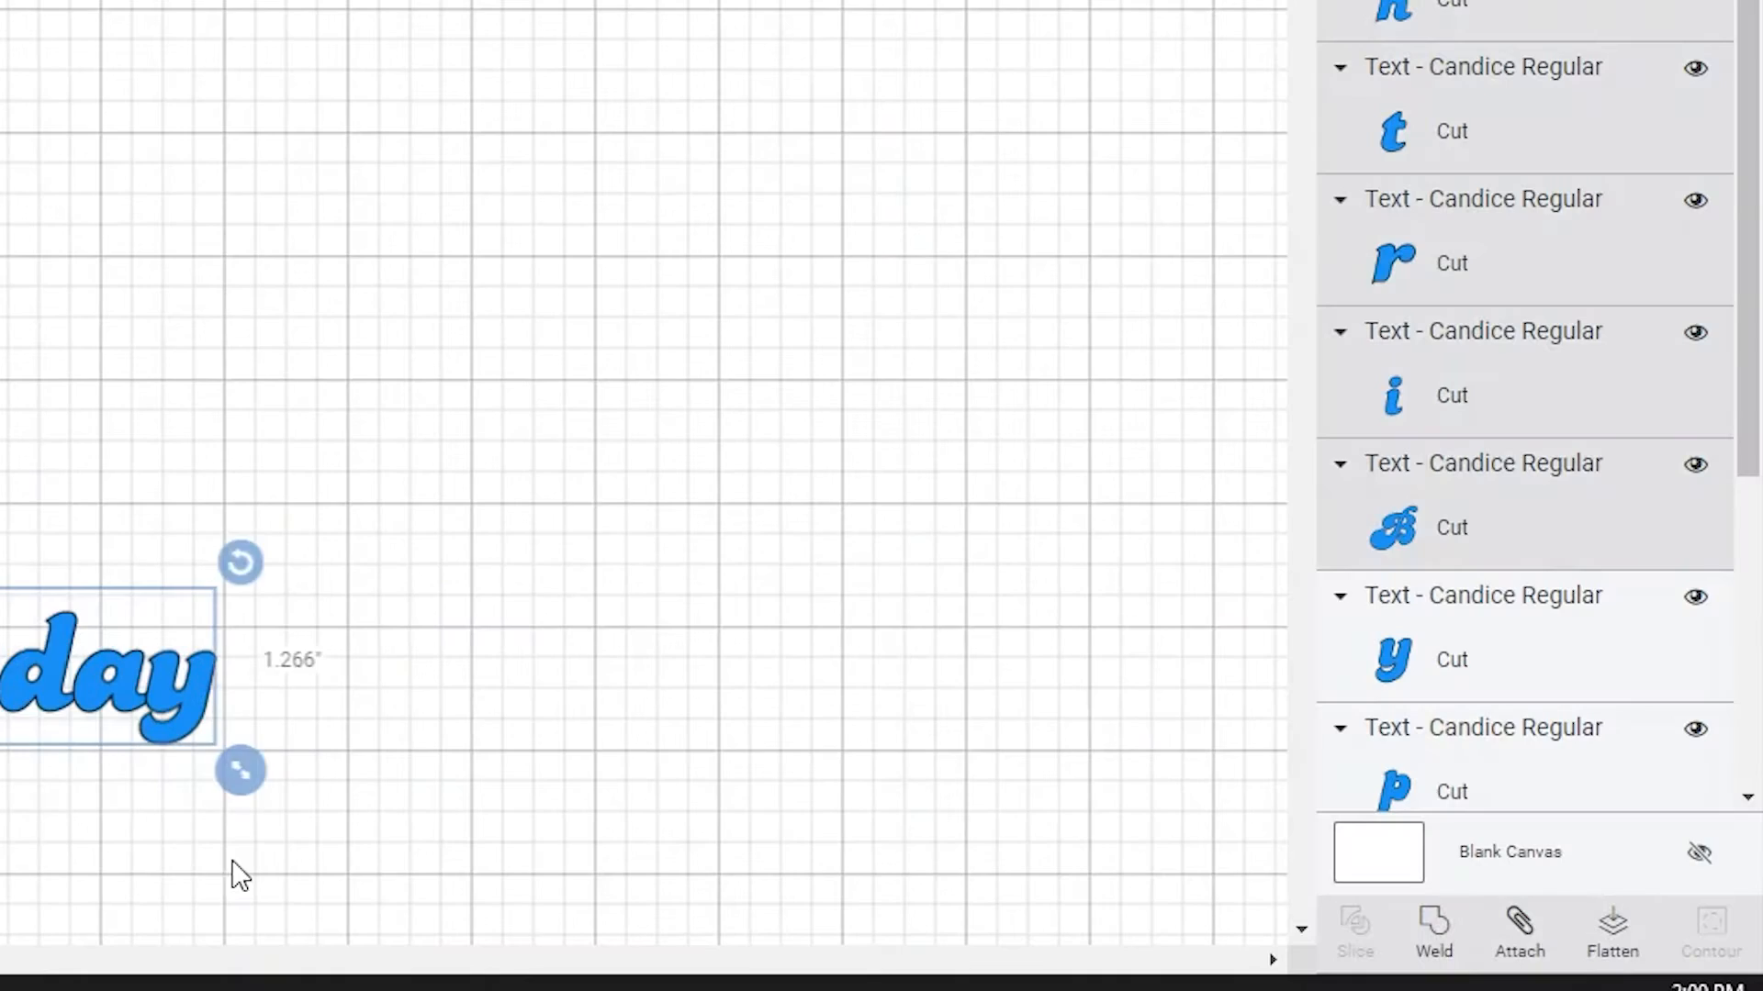
left_click(1518, 937)
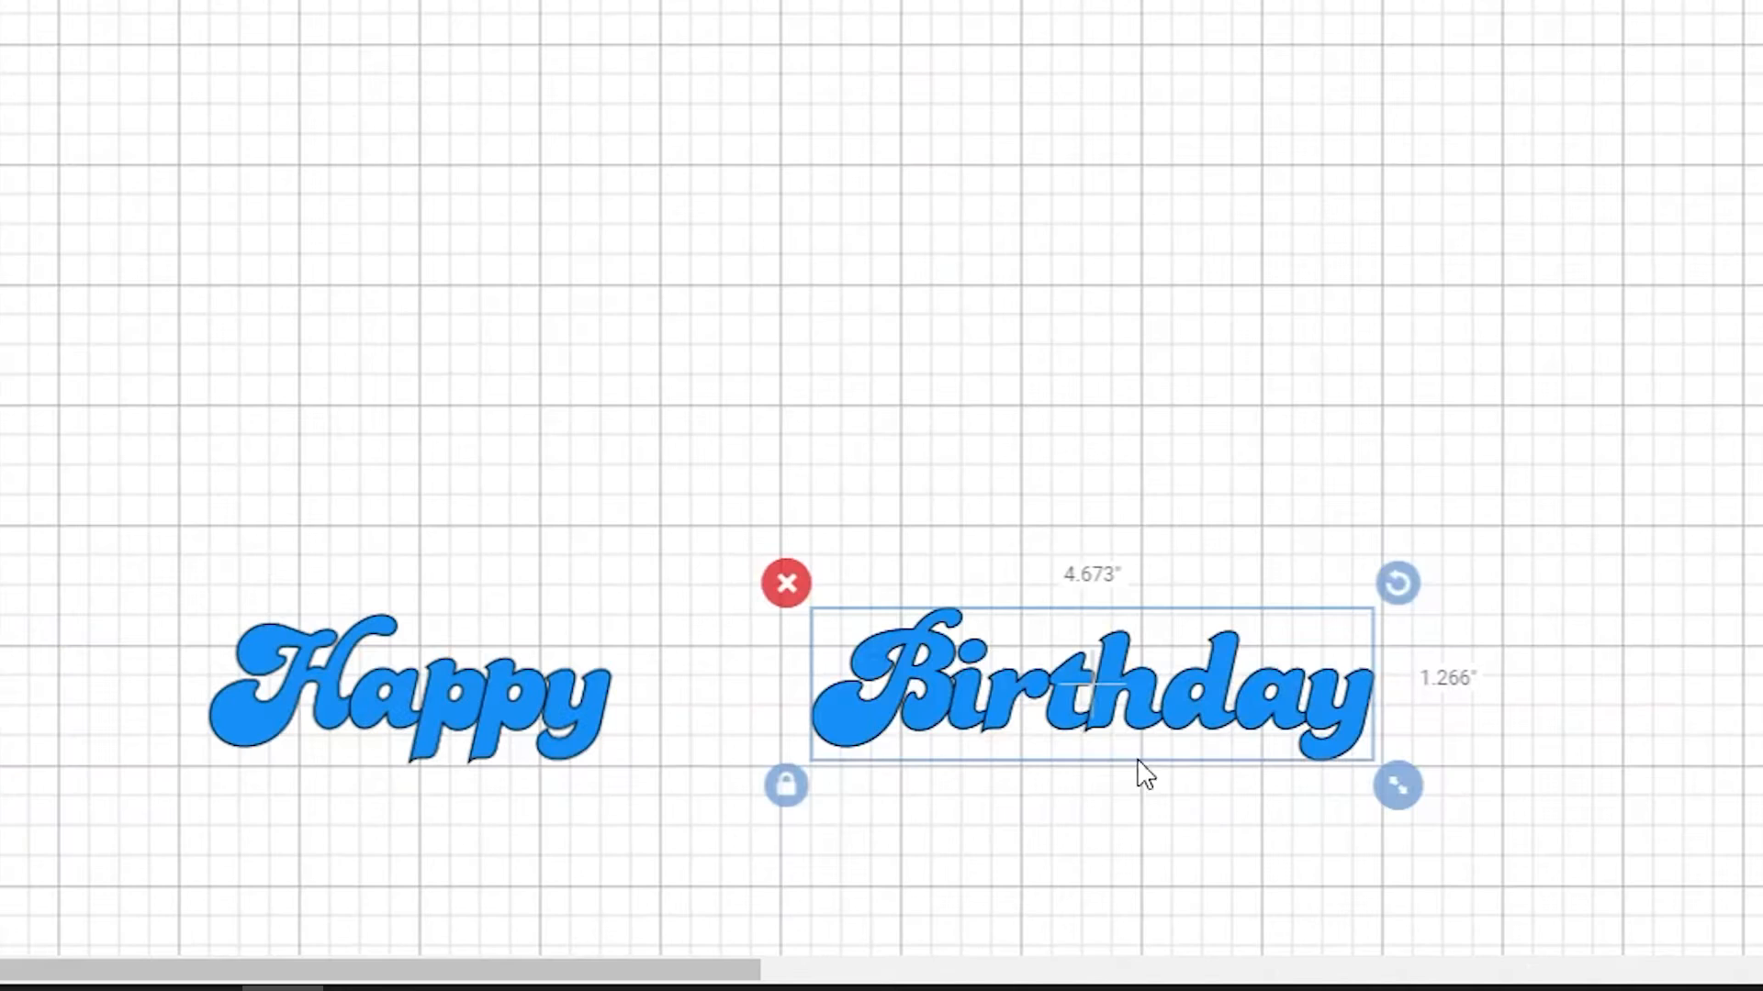
left_click(675, 537)
left_click_drag(646, 540, 142, 853)
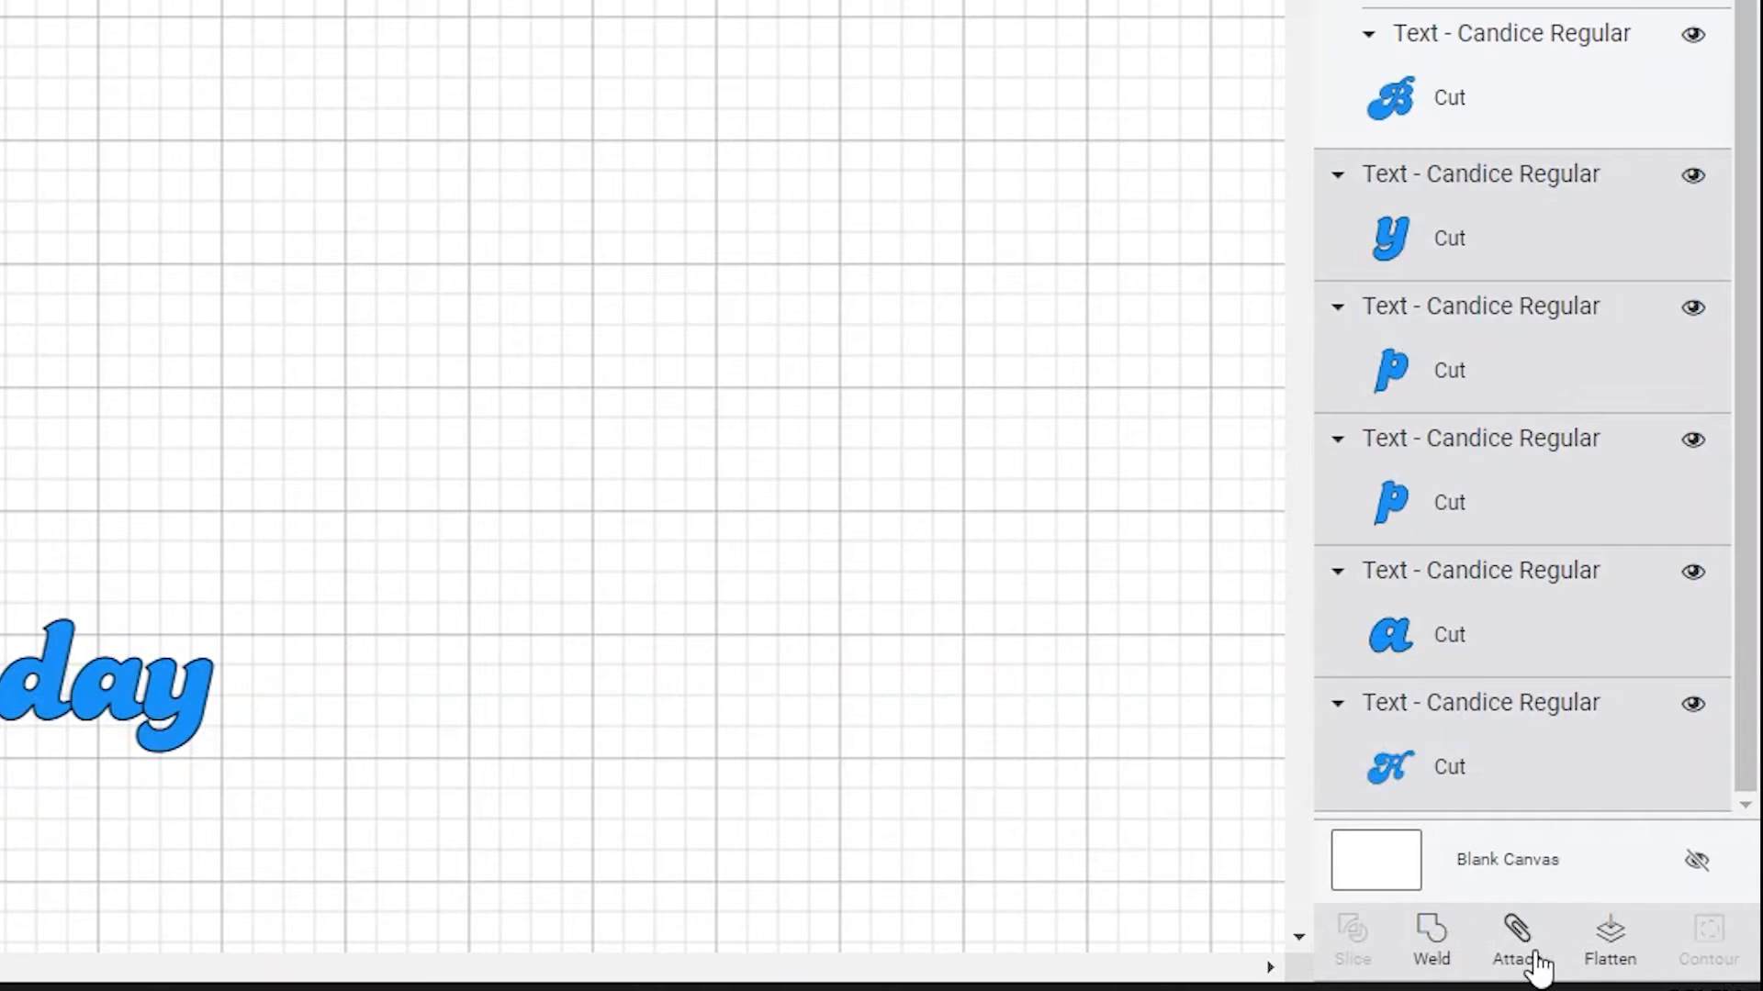
left_click(1516, 937)
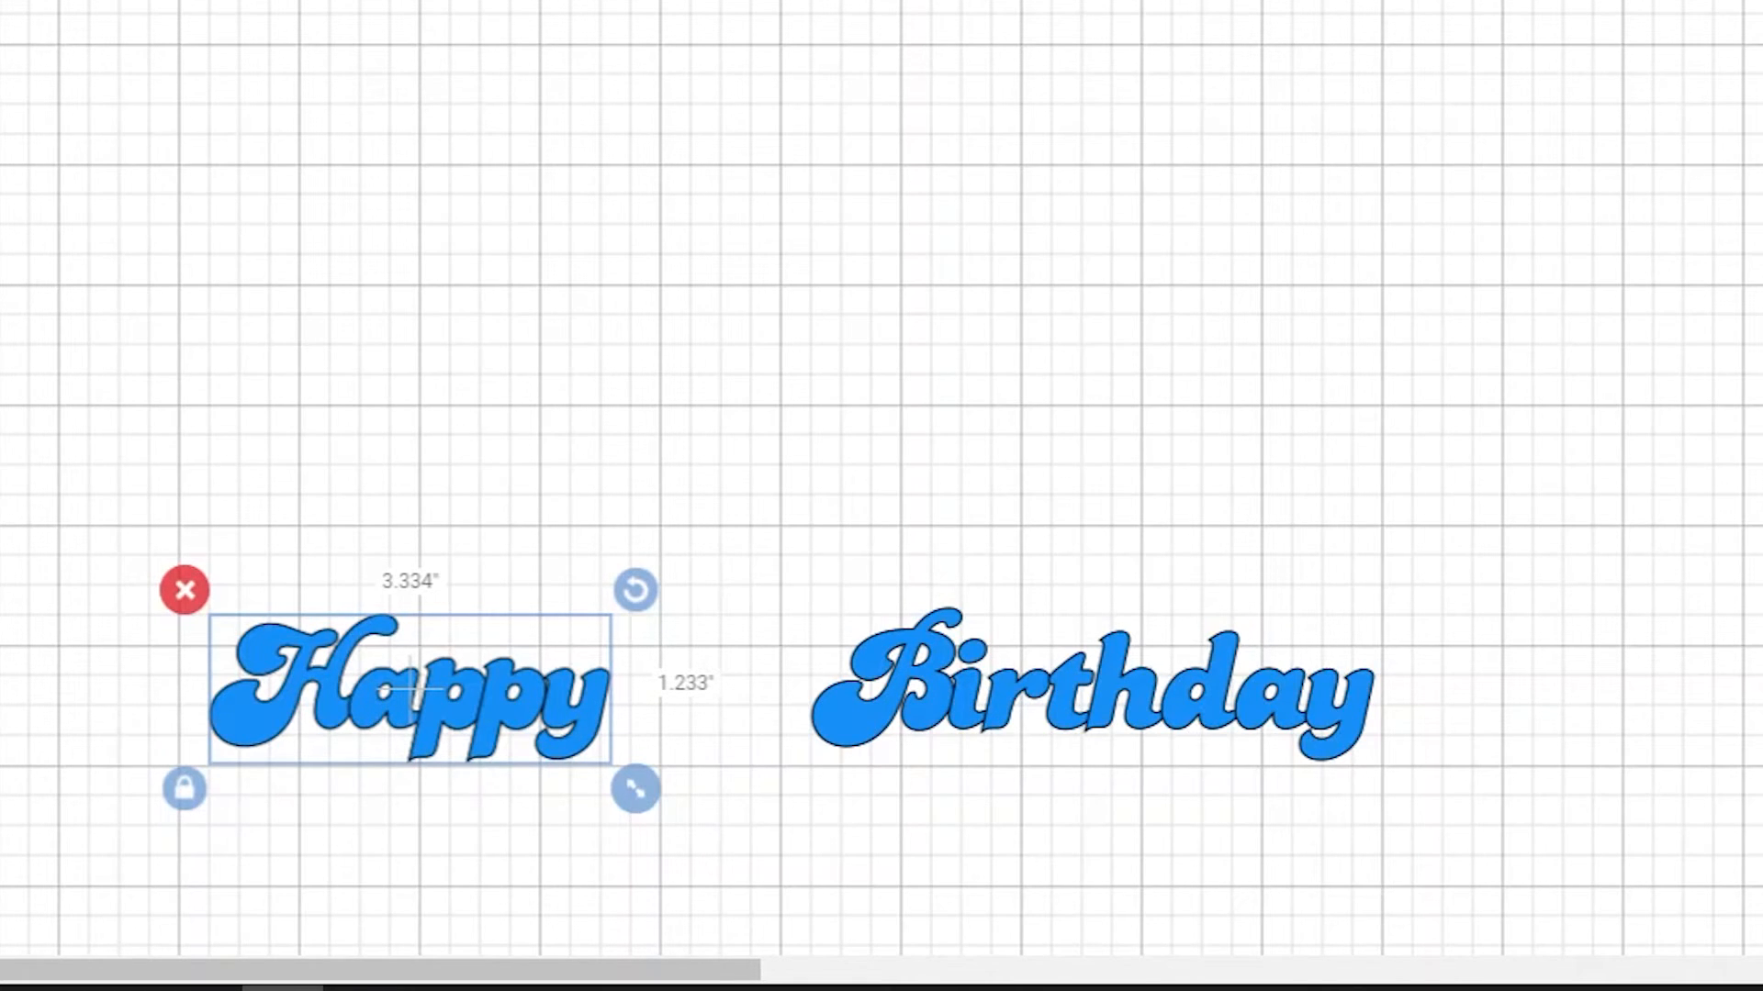
- Weld the word Birthday and the word Happy each into a single shape
left_click(1249, 735)
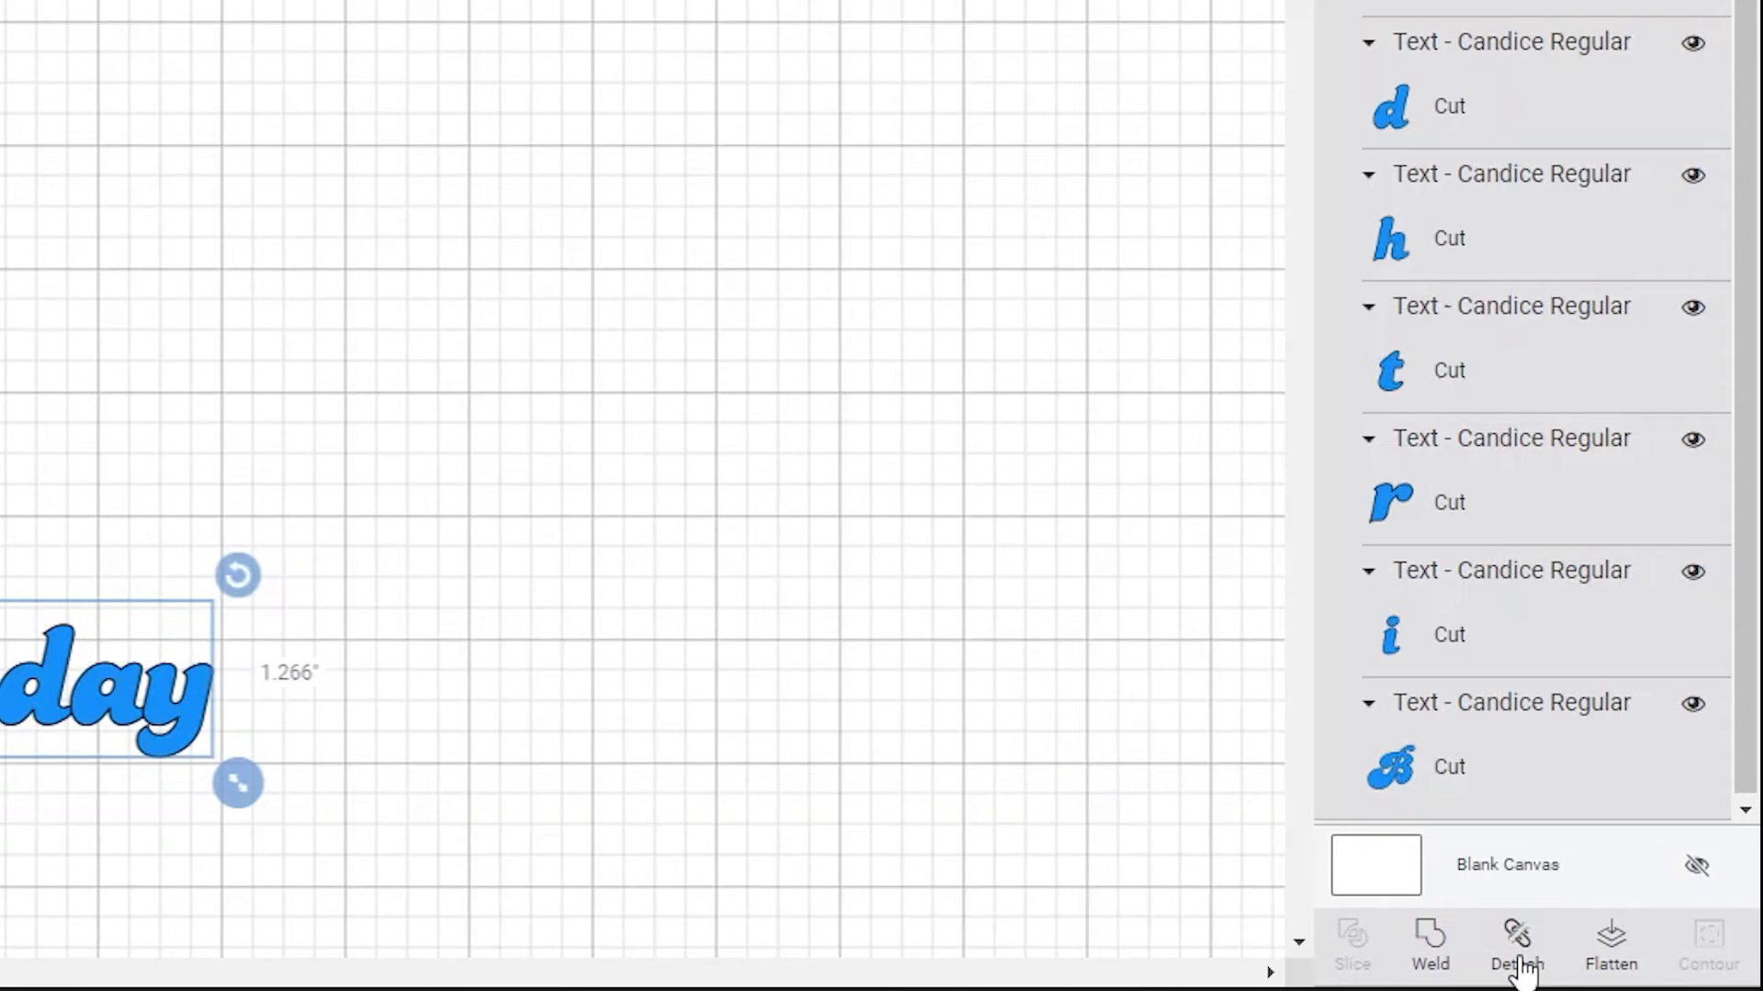
left_click(1434, 948)
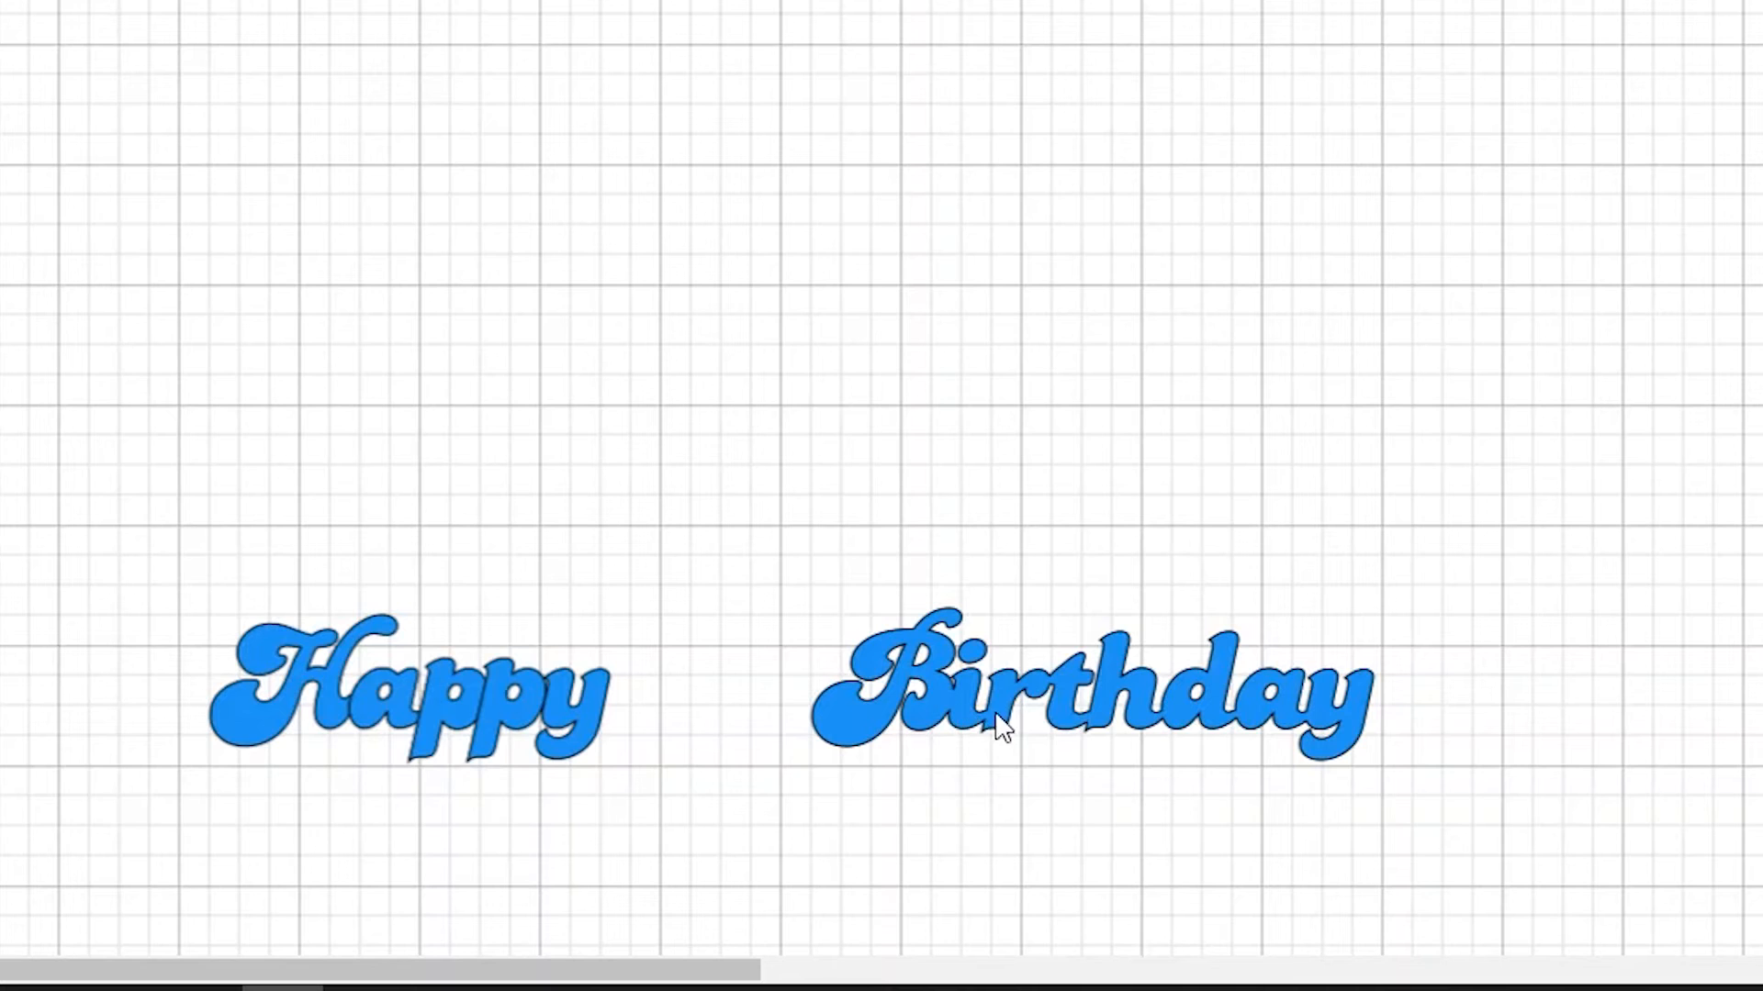
left_click(552, 706)
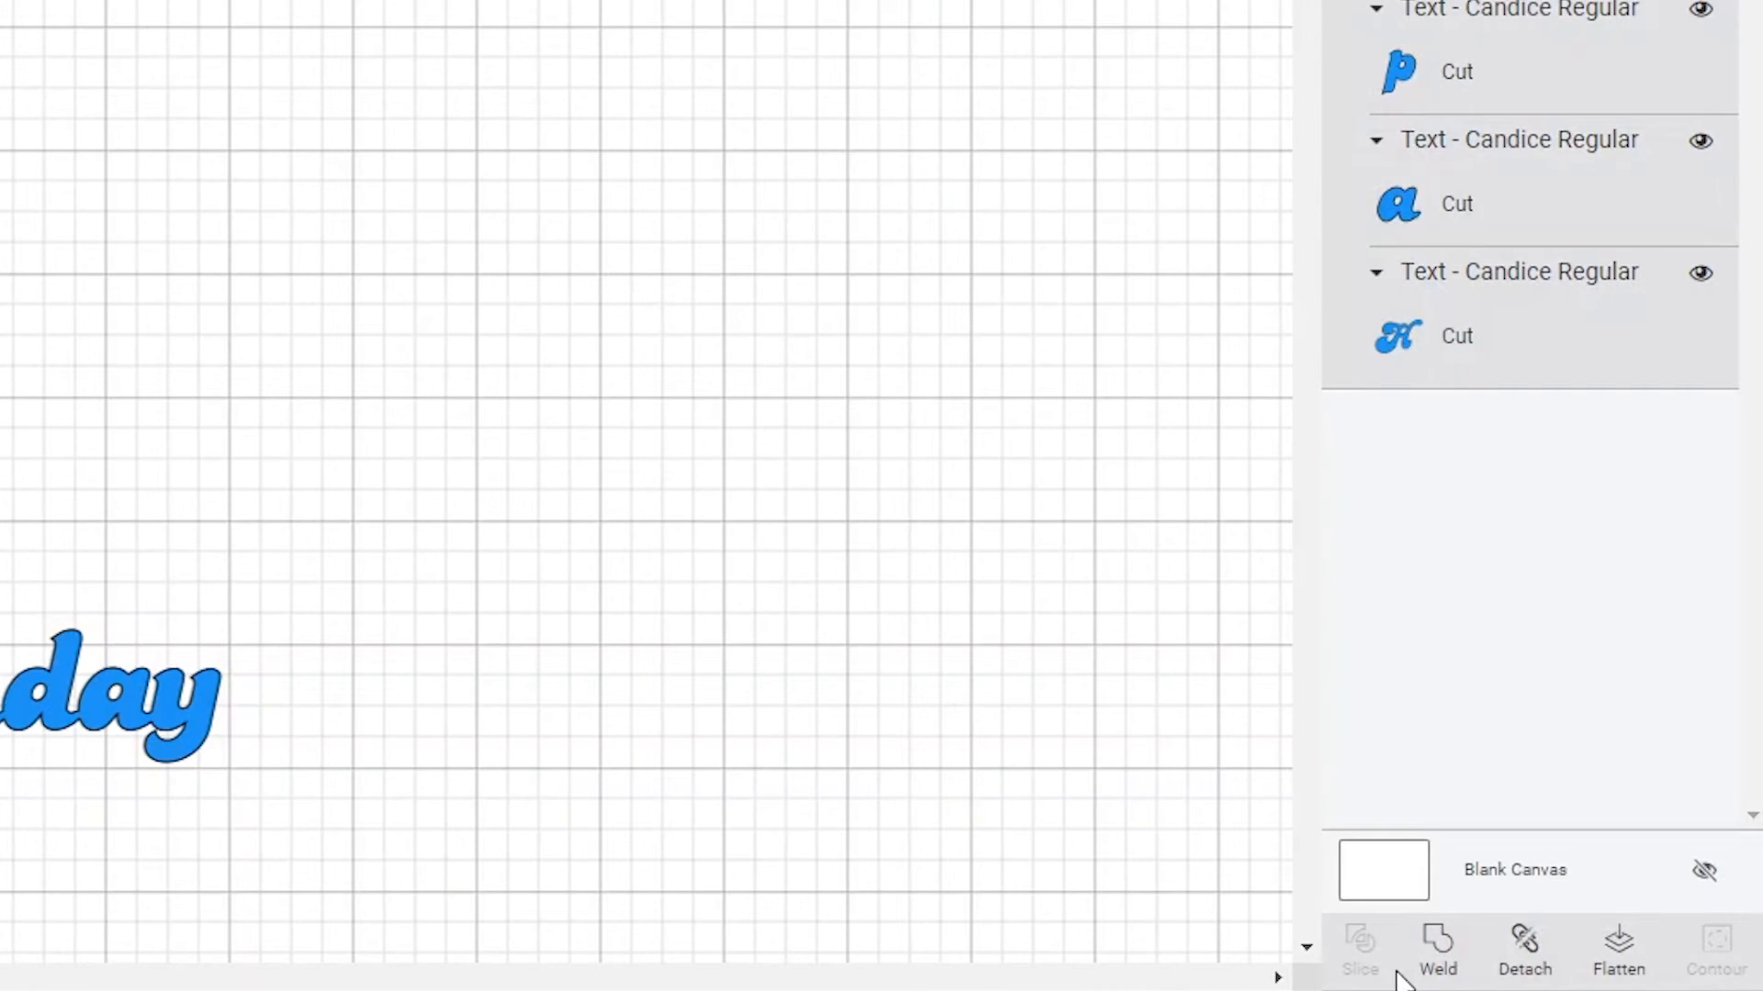
left_click(1443, 953)
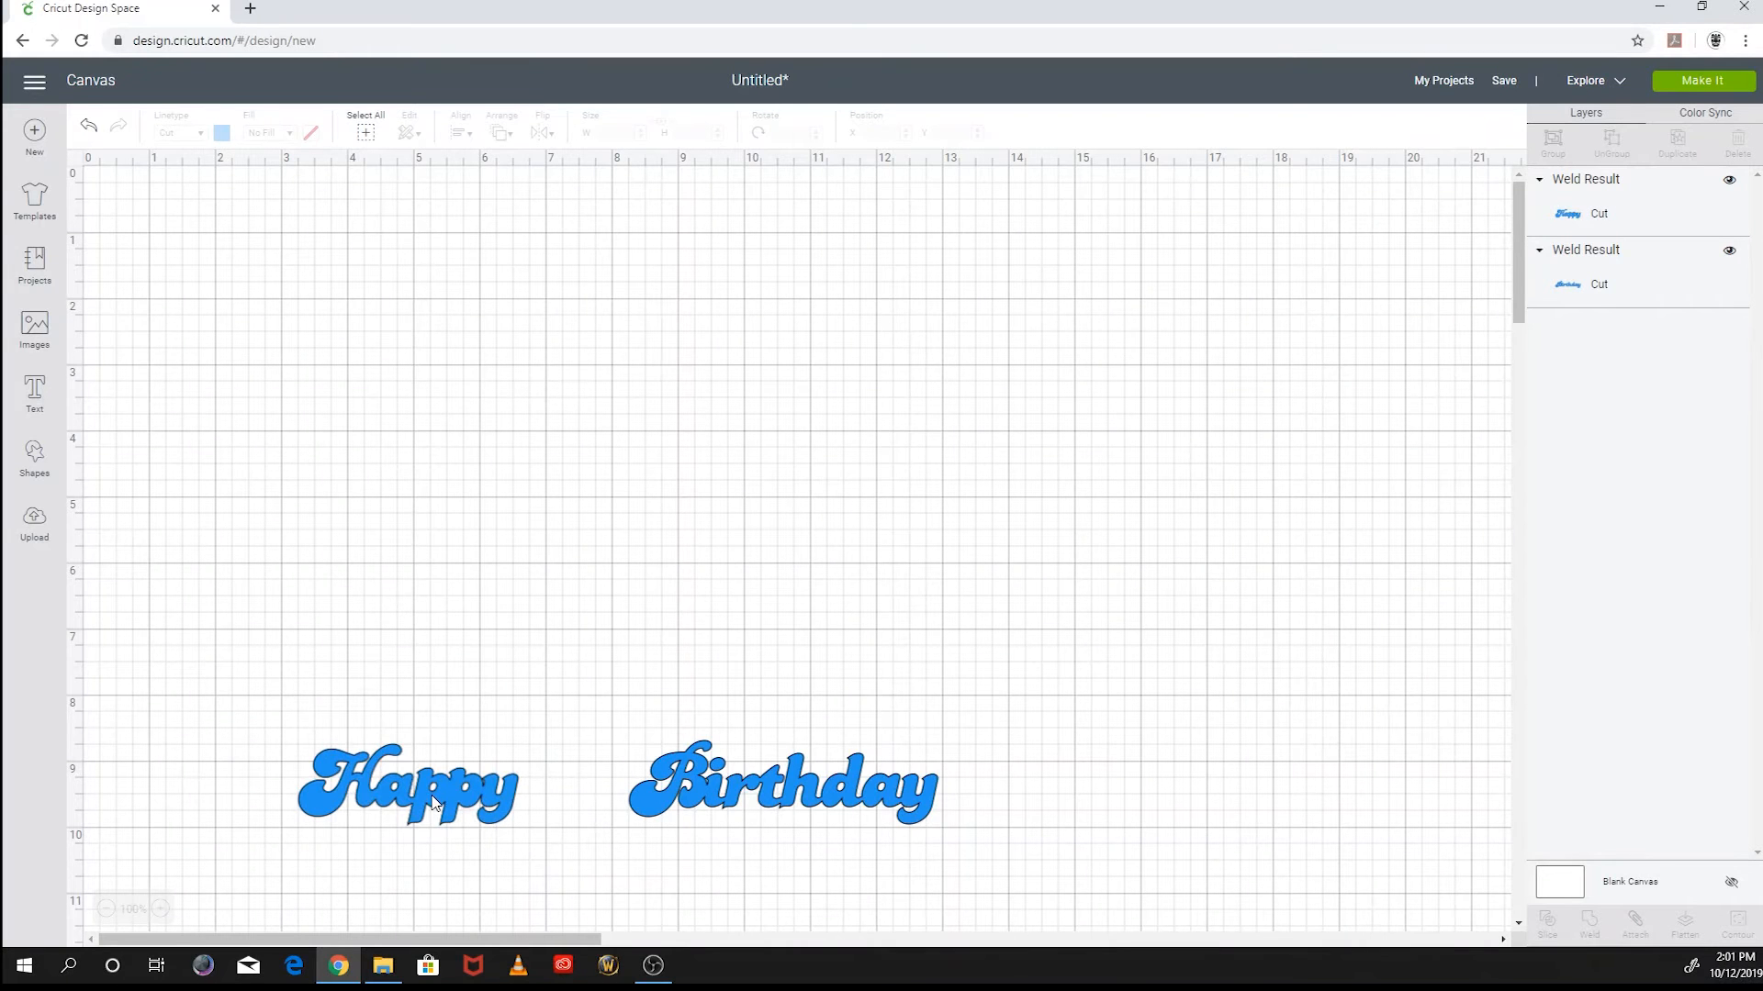
- Move Happy to about X 2.87, Y 0.57 on the canvas and place Birthday just beneath it at about X 2.12, Y 1.99
left_click_drag(435, 804, 410, 264)
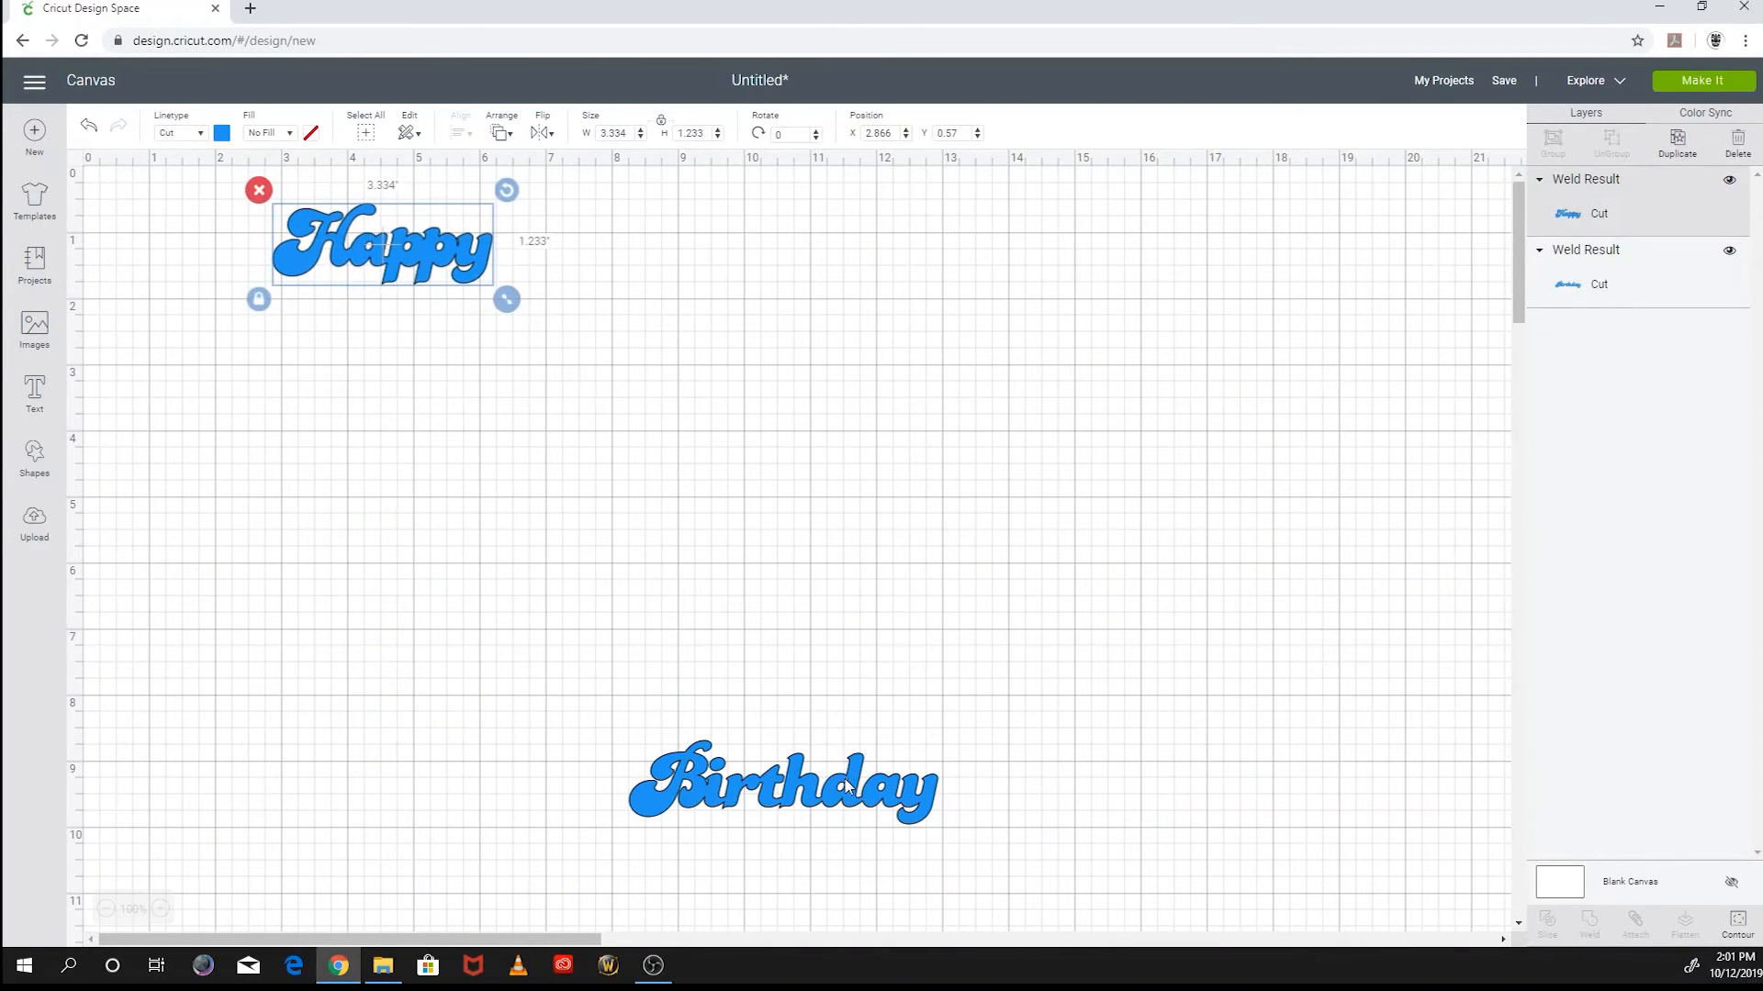
left_click_drag(837, 804, 432, 359)
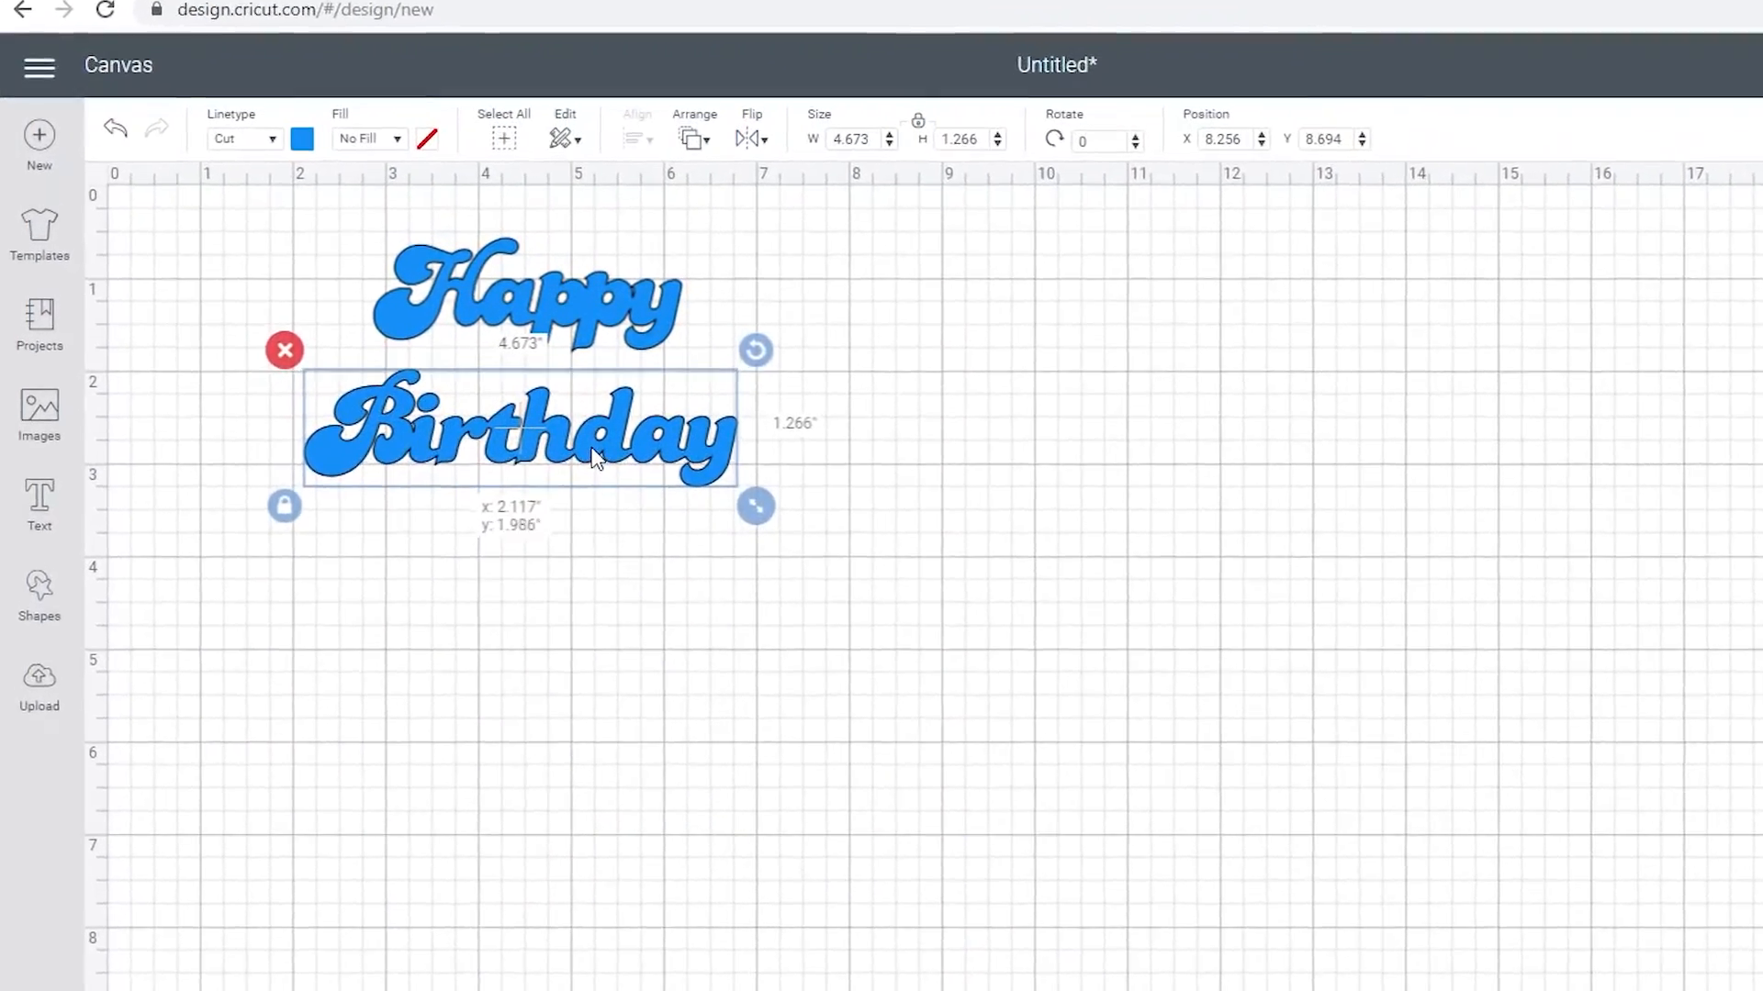
left_click_drag(592, 448, 590, 442)
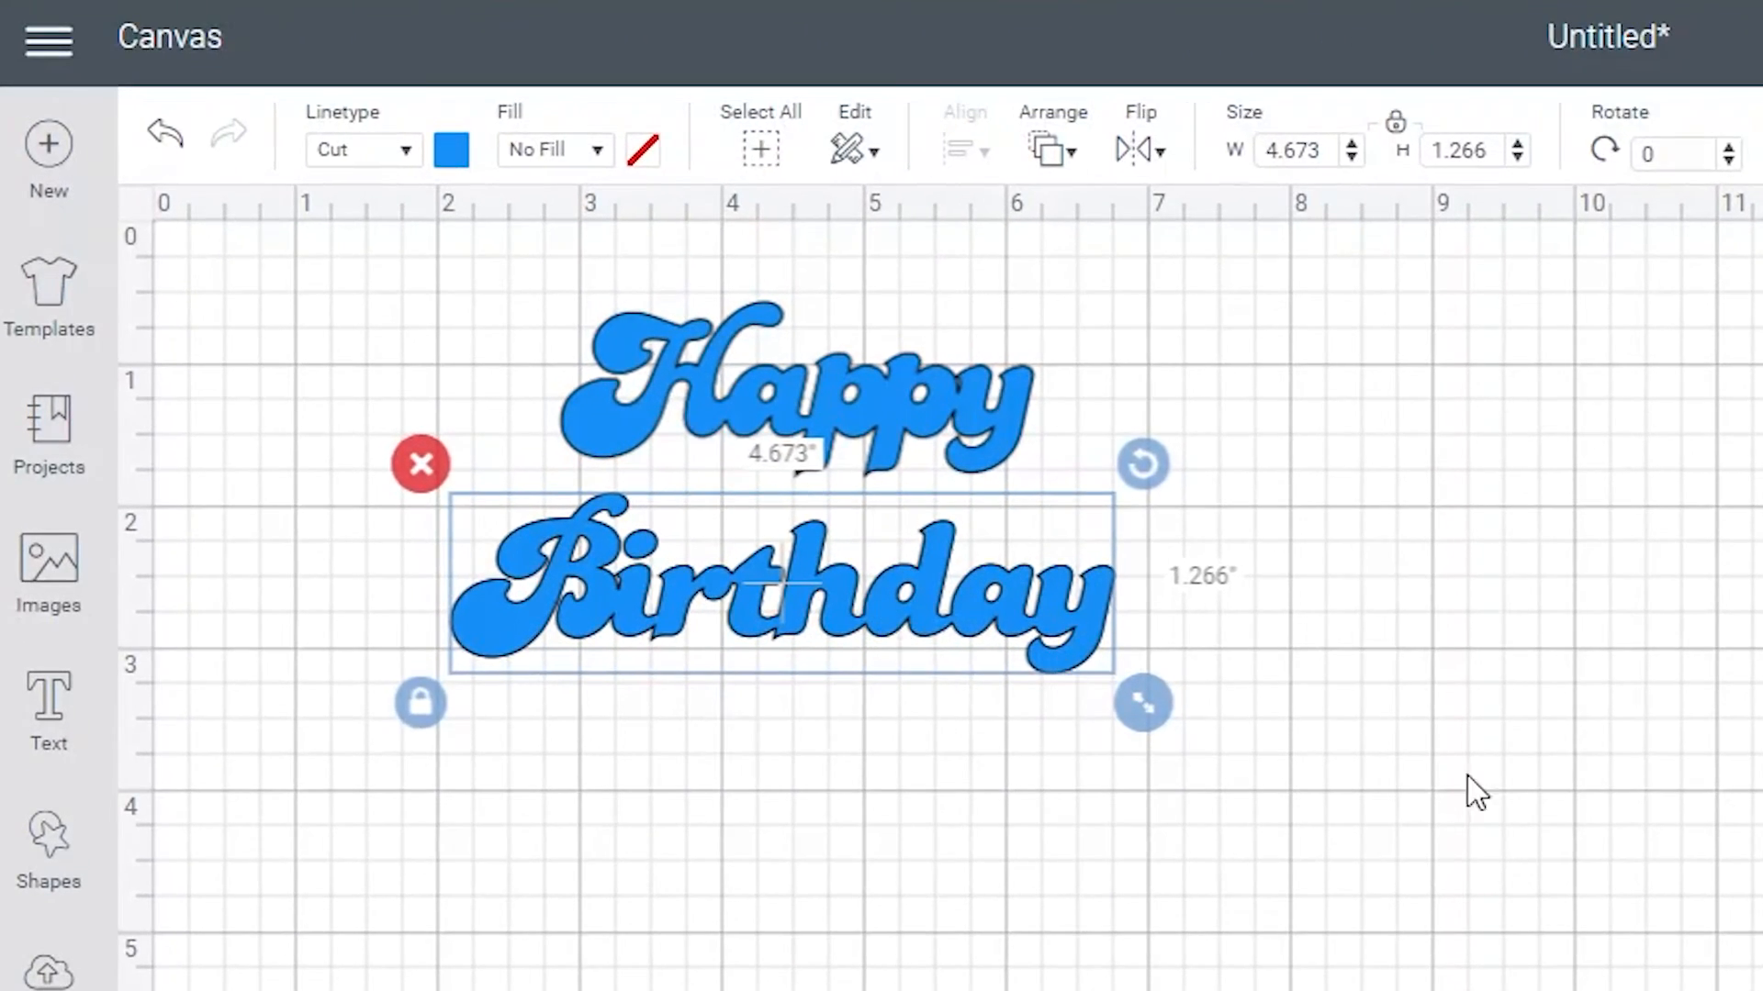
- Select both welded words and align them with Center Horizontally
left_click(1624, 872)
left_click_drag(1403, 282, 433, 830)
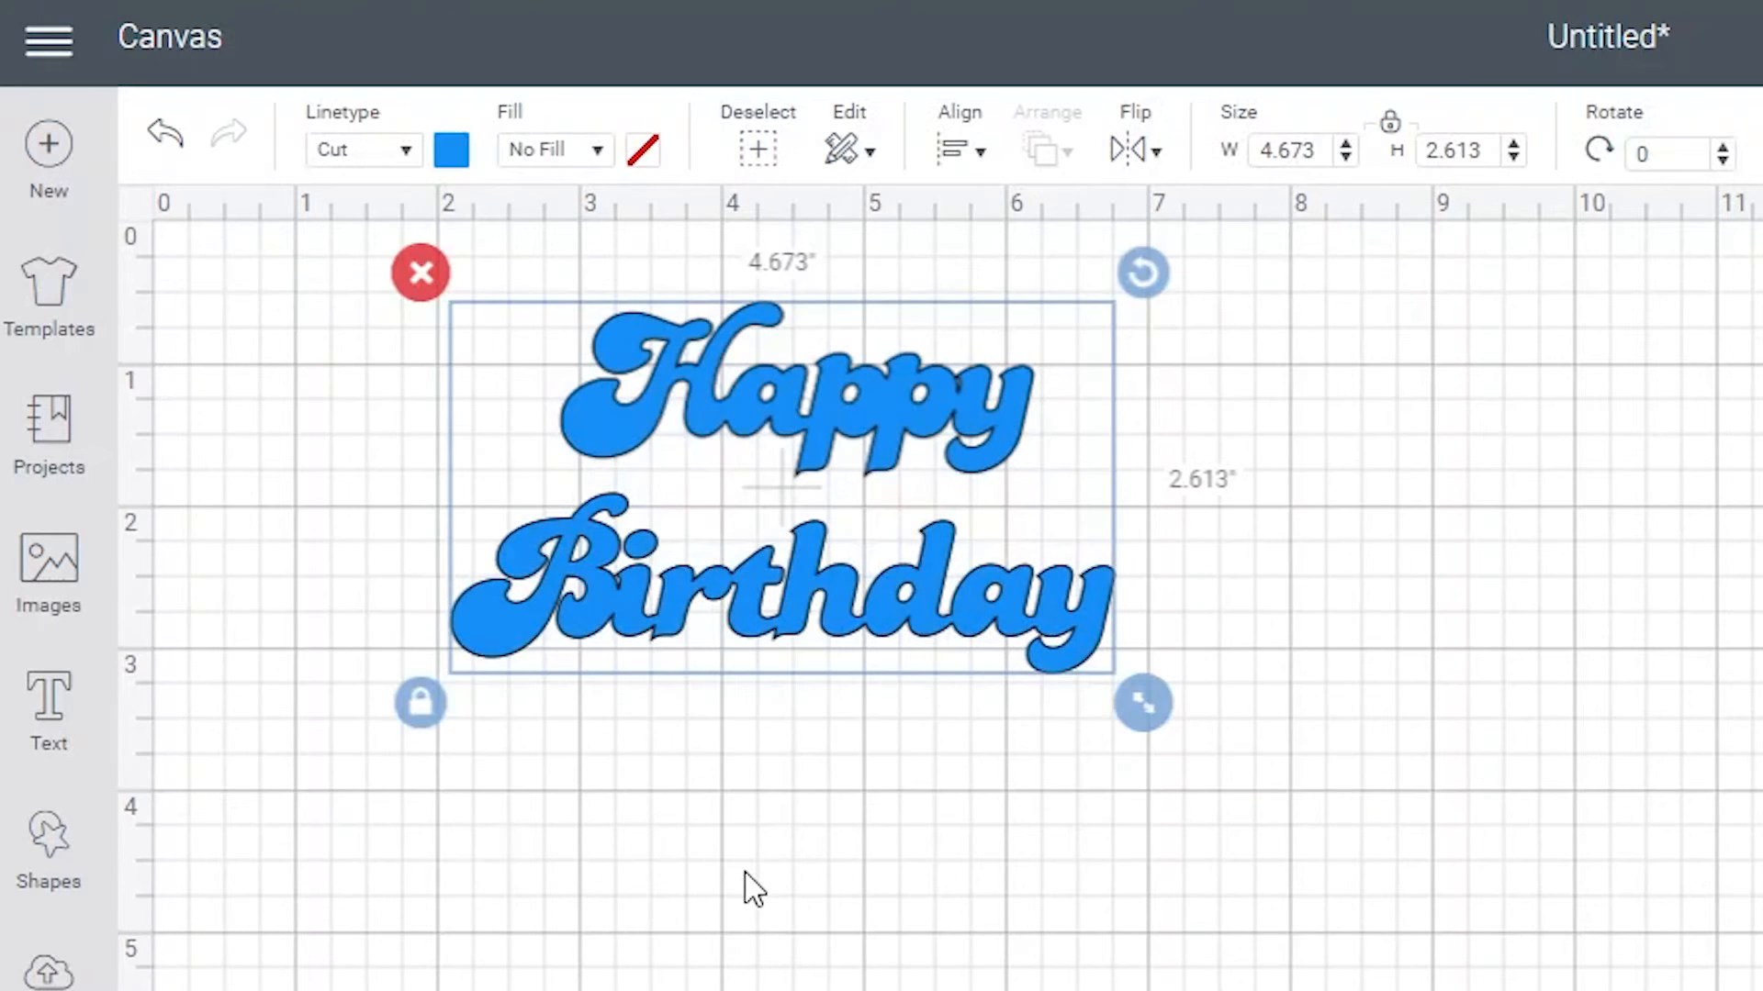
left_click(982, 164)
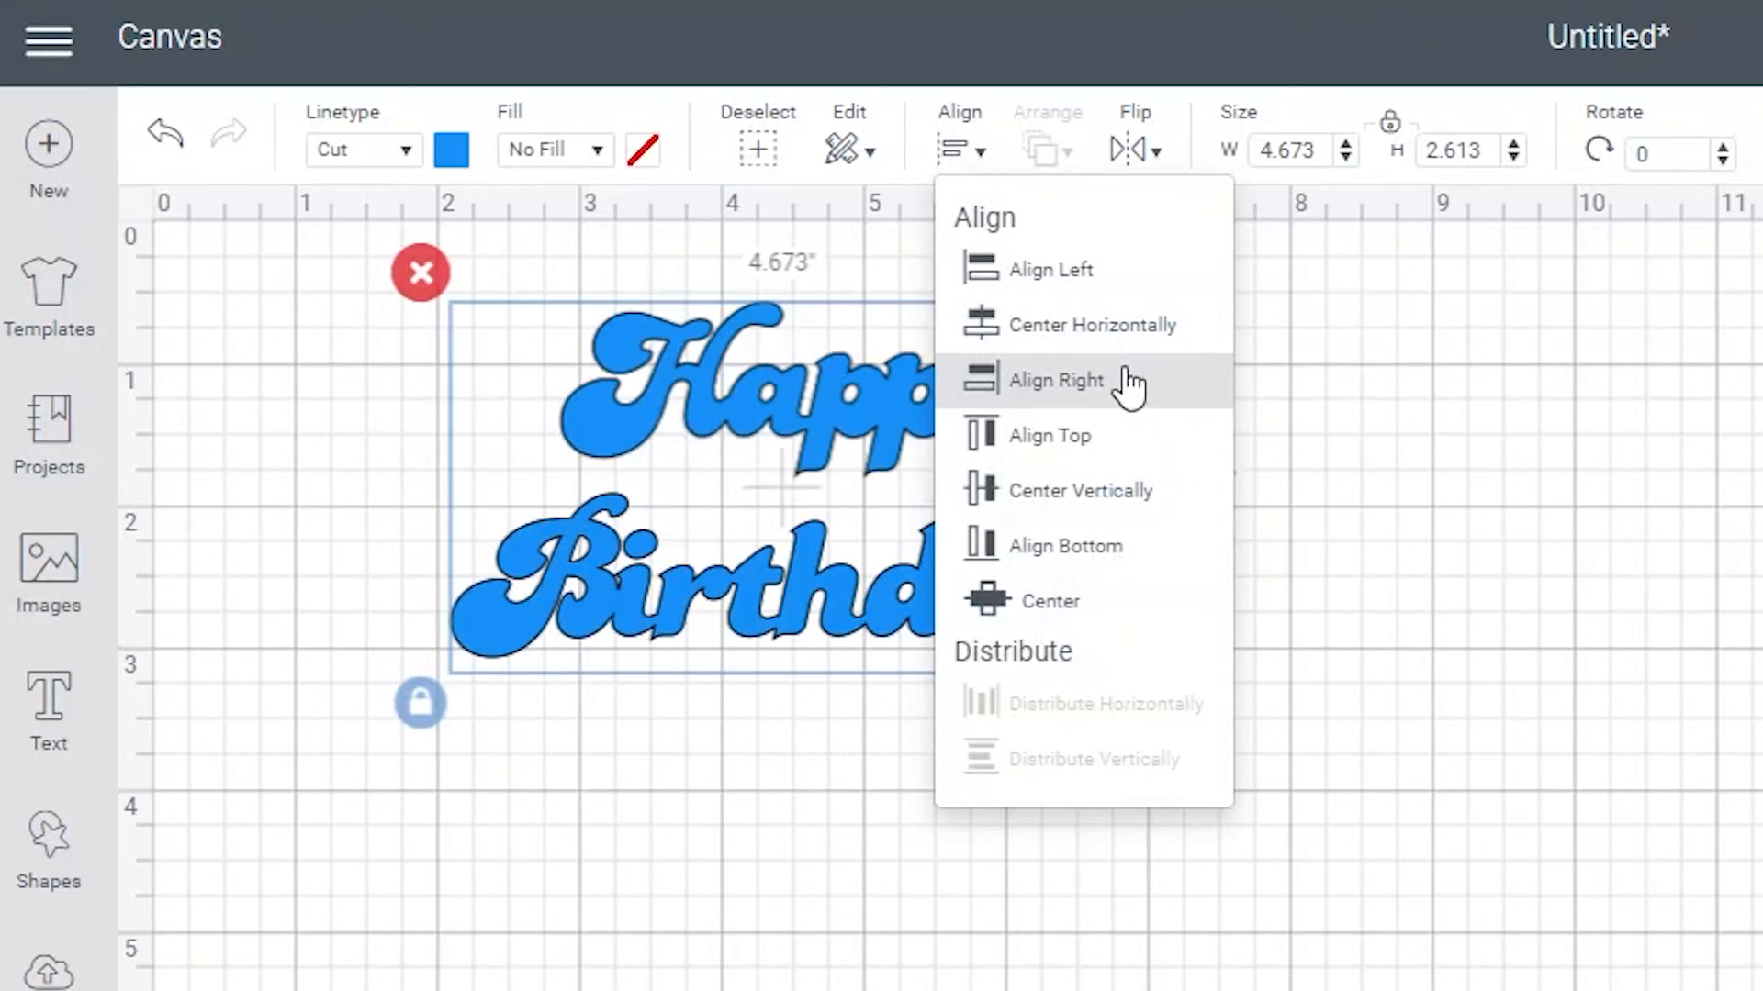
left_click(1091, 351)
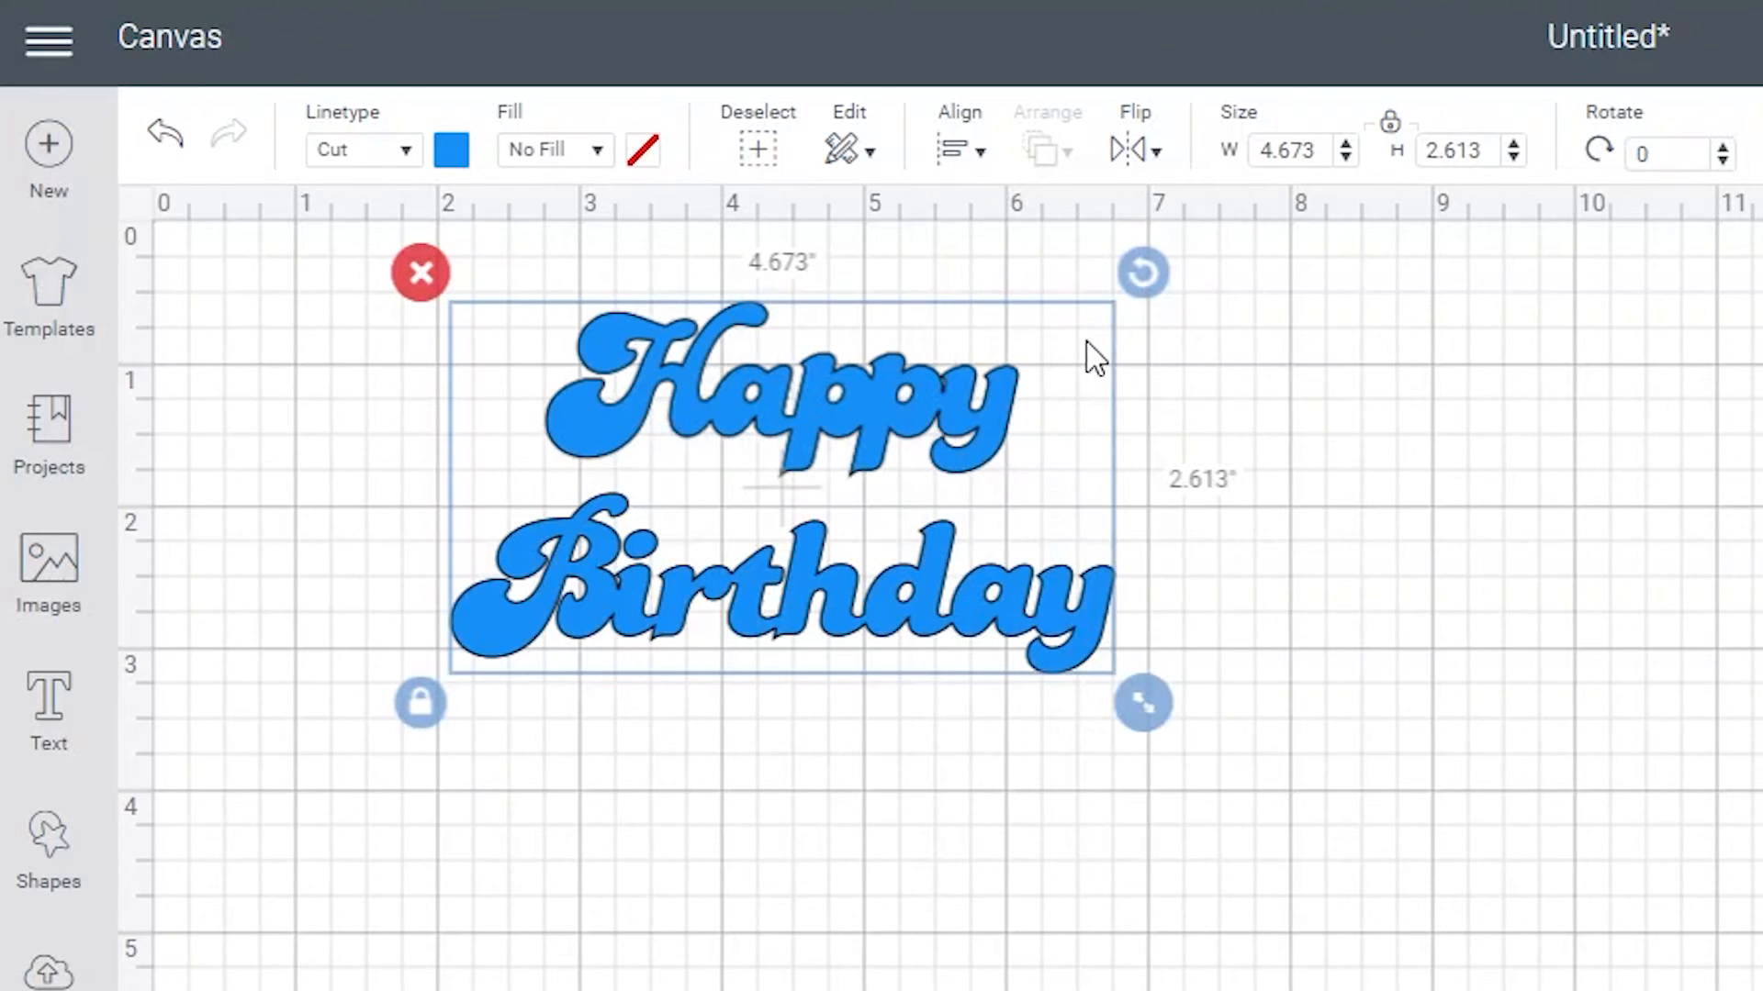
- Move the word Birthday straight up to about X 2.089, Y 1.542 so it overlaps the lower edge of Happy
left_click(1455, 556)
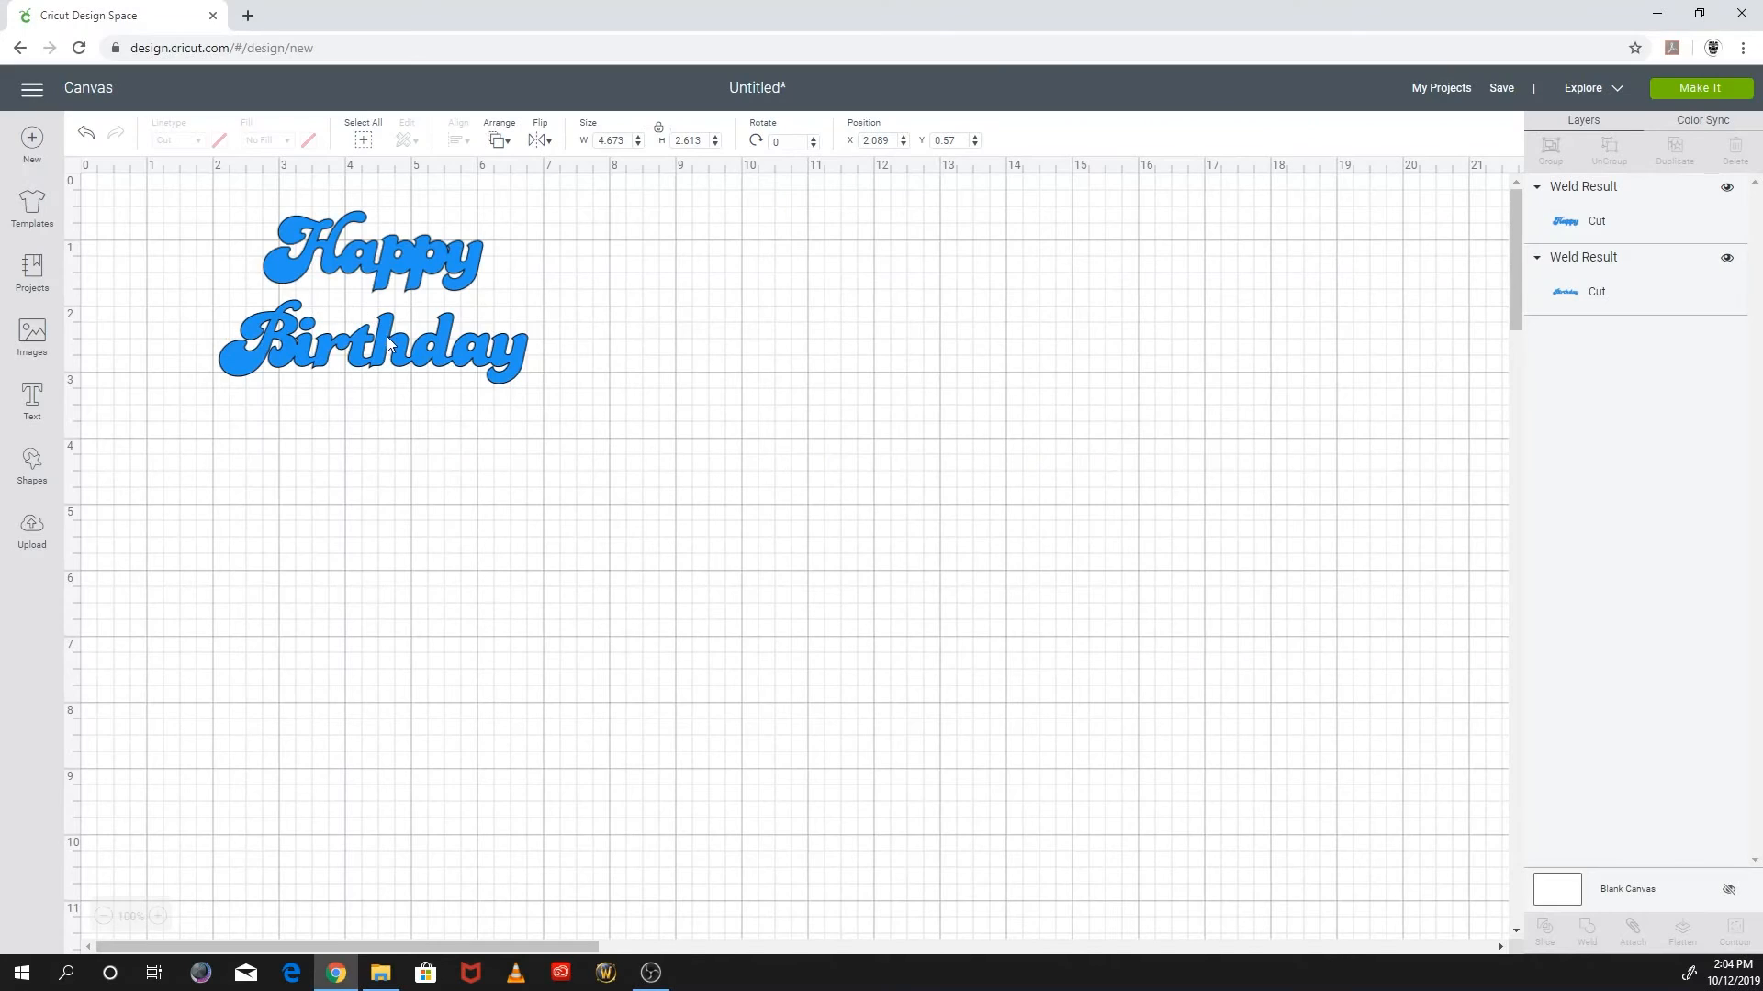
left_click(389, 344)
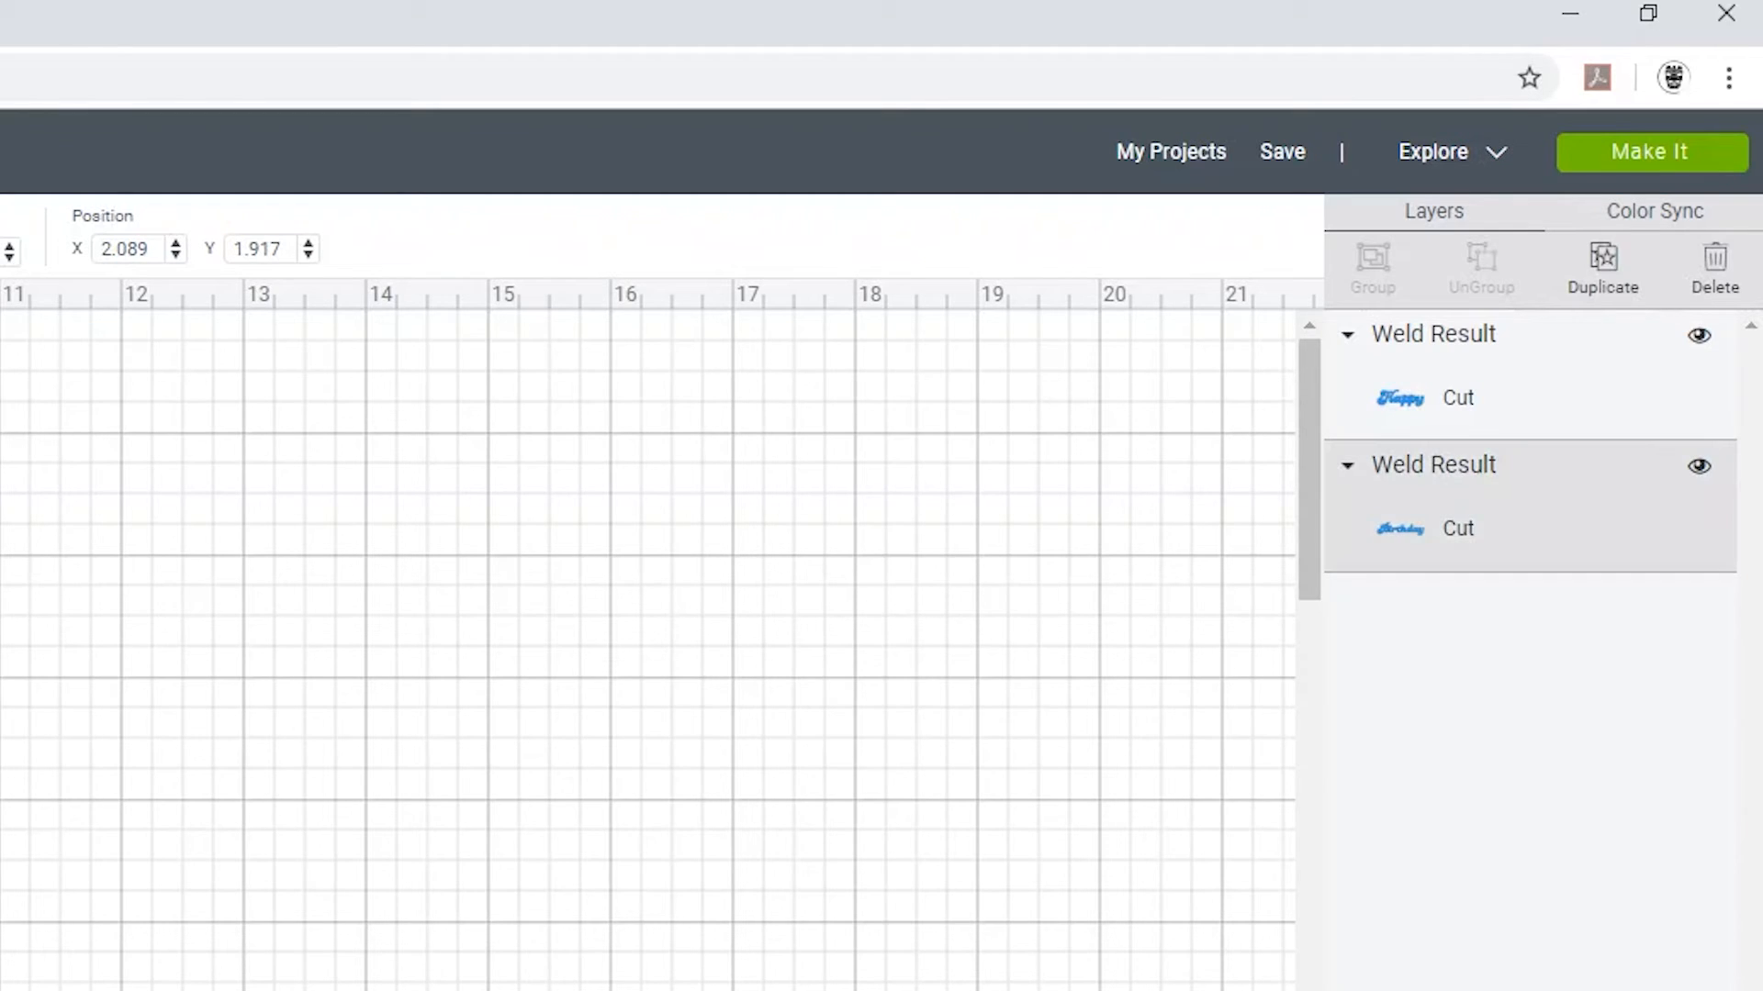
left_click_drag(893, 593, 903, 527)
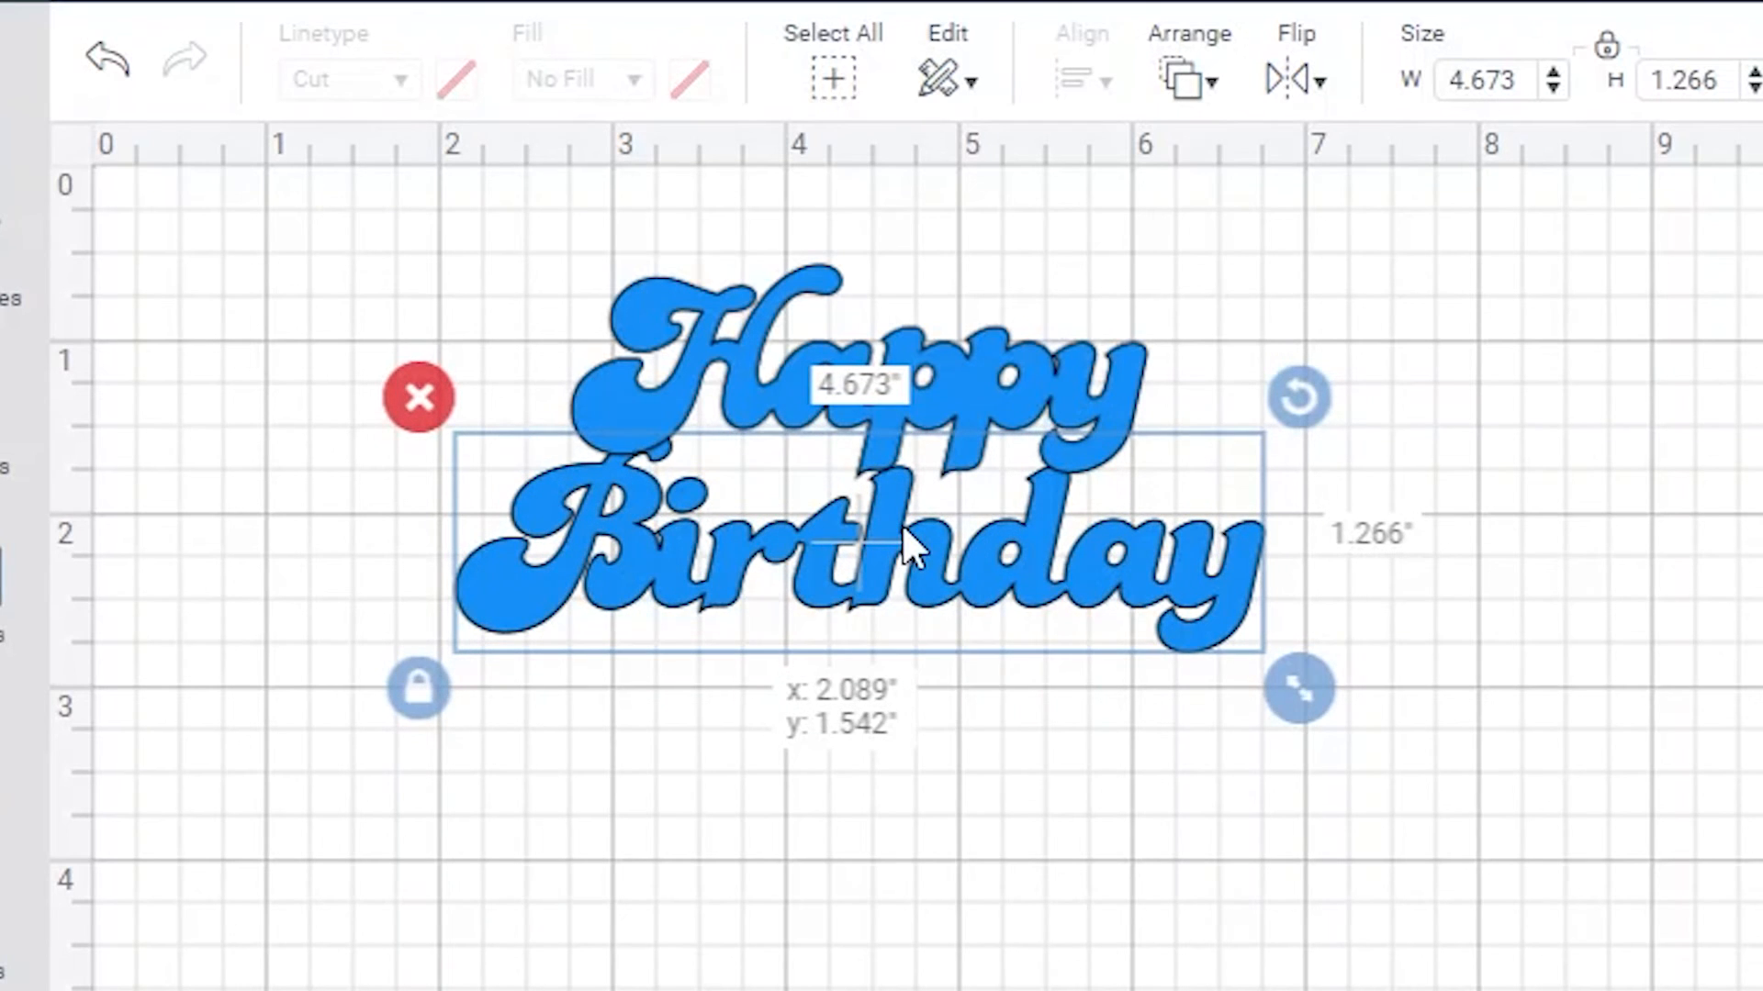
left_click_drag(901, 523, 902, 524)
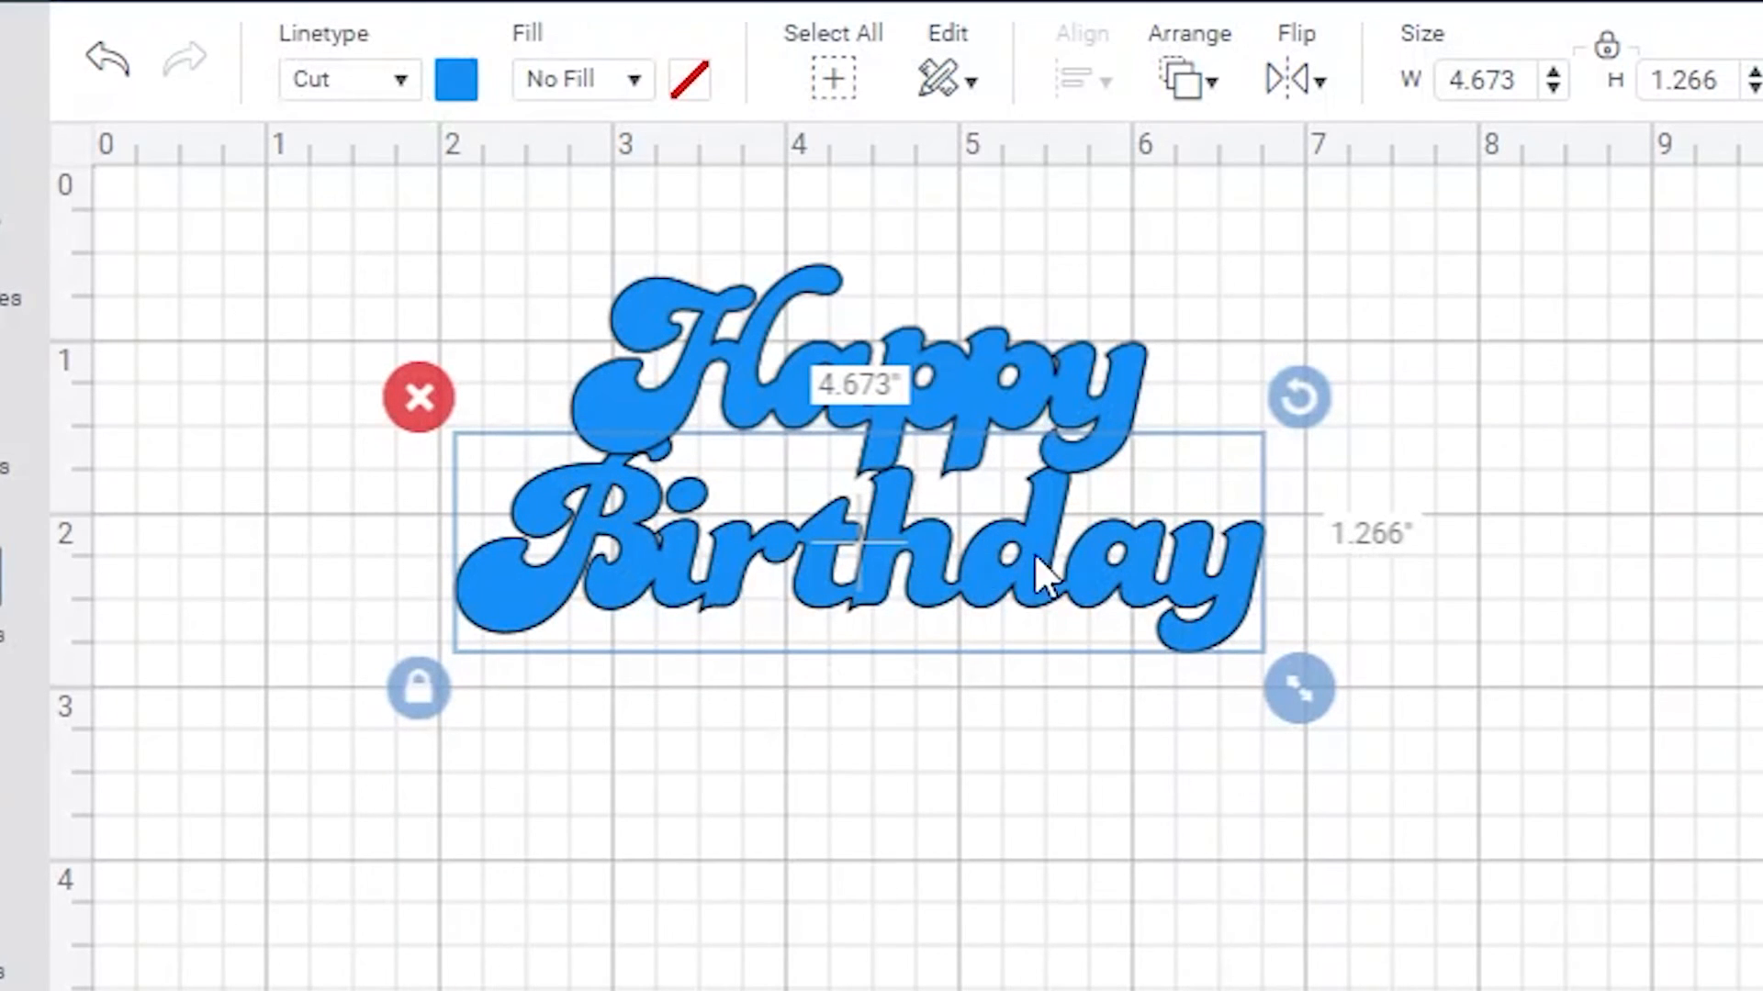
left_click(1636, 504)
- Attach the overlapping words Happy and Birthday to each other and weld them into one single shape
left_click_drag(1589, 346, 481, 767)
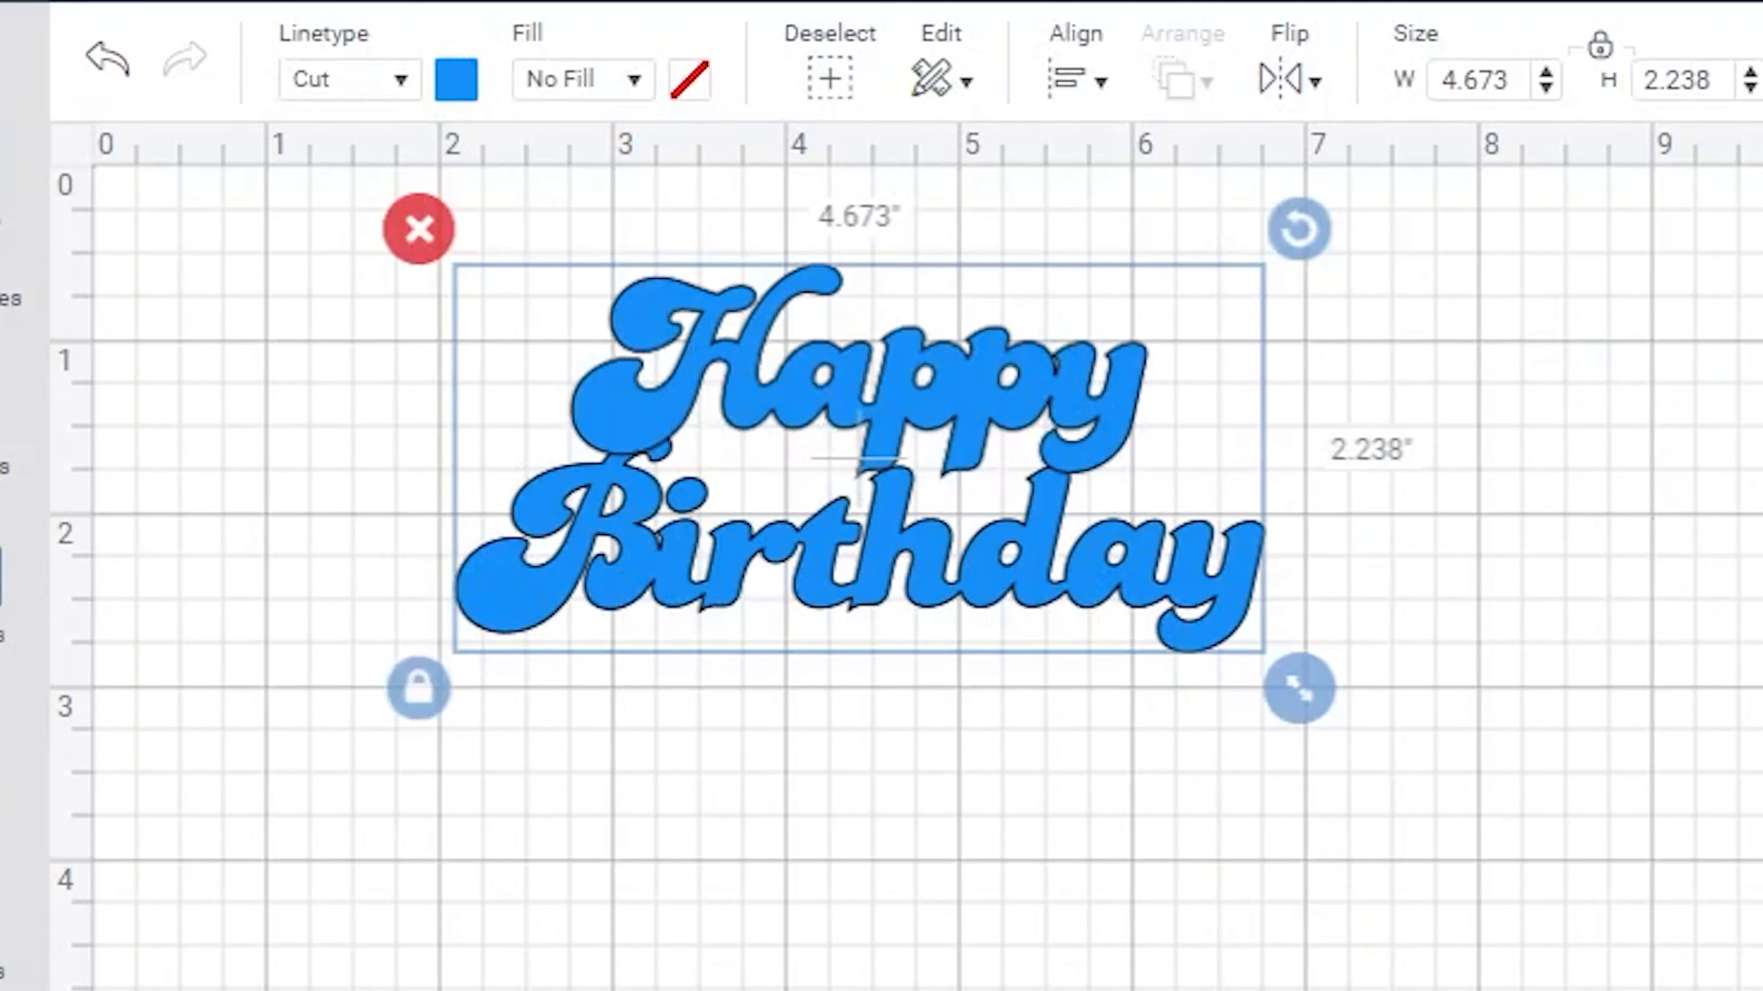
left_click(1434, 916)
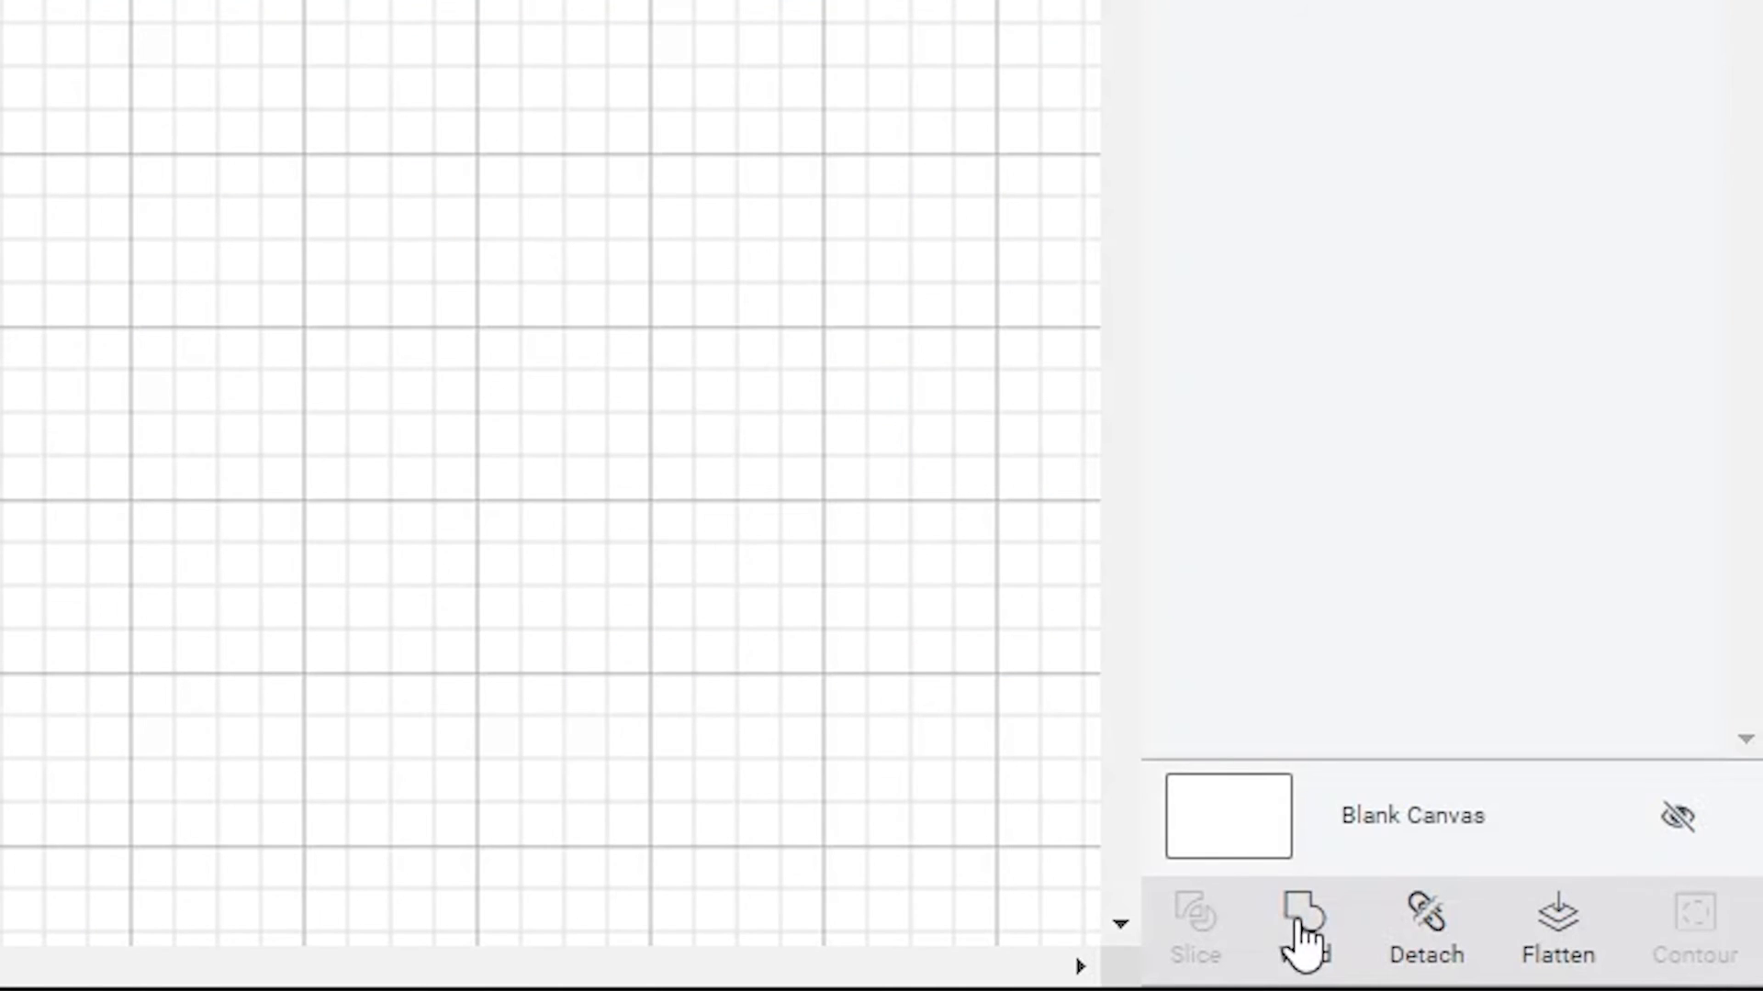
left_click(1300, 917)
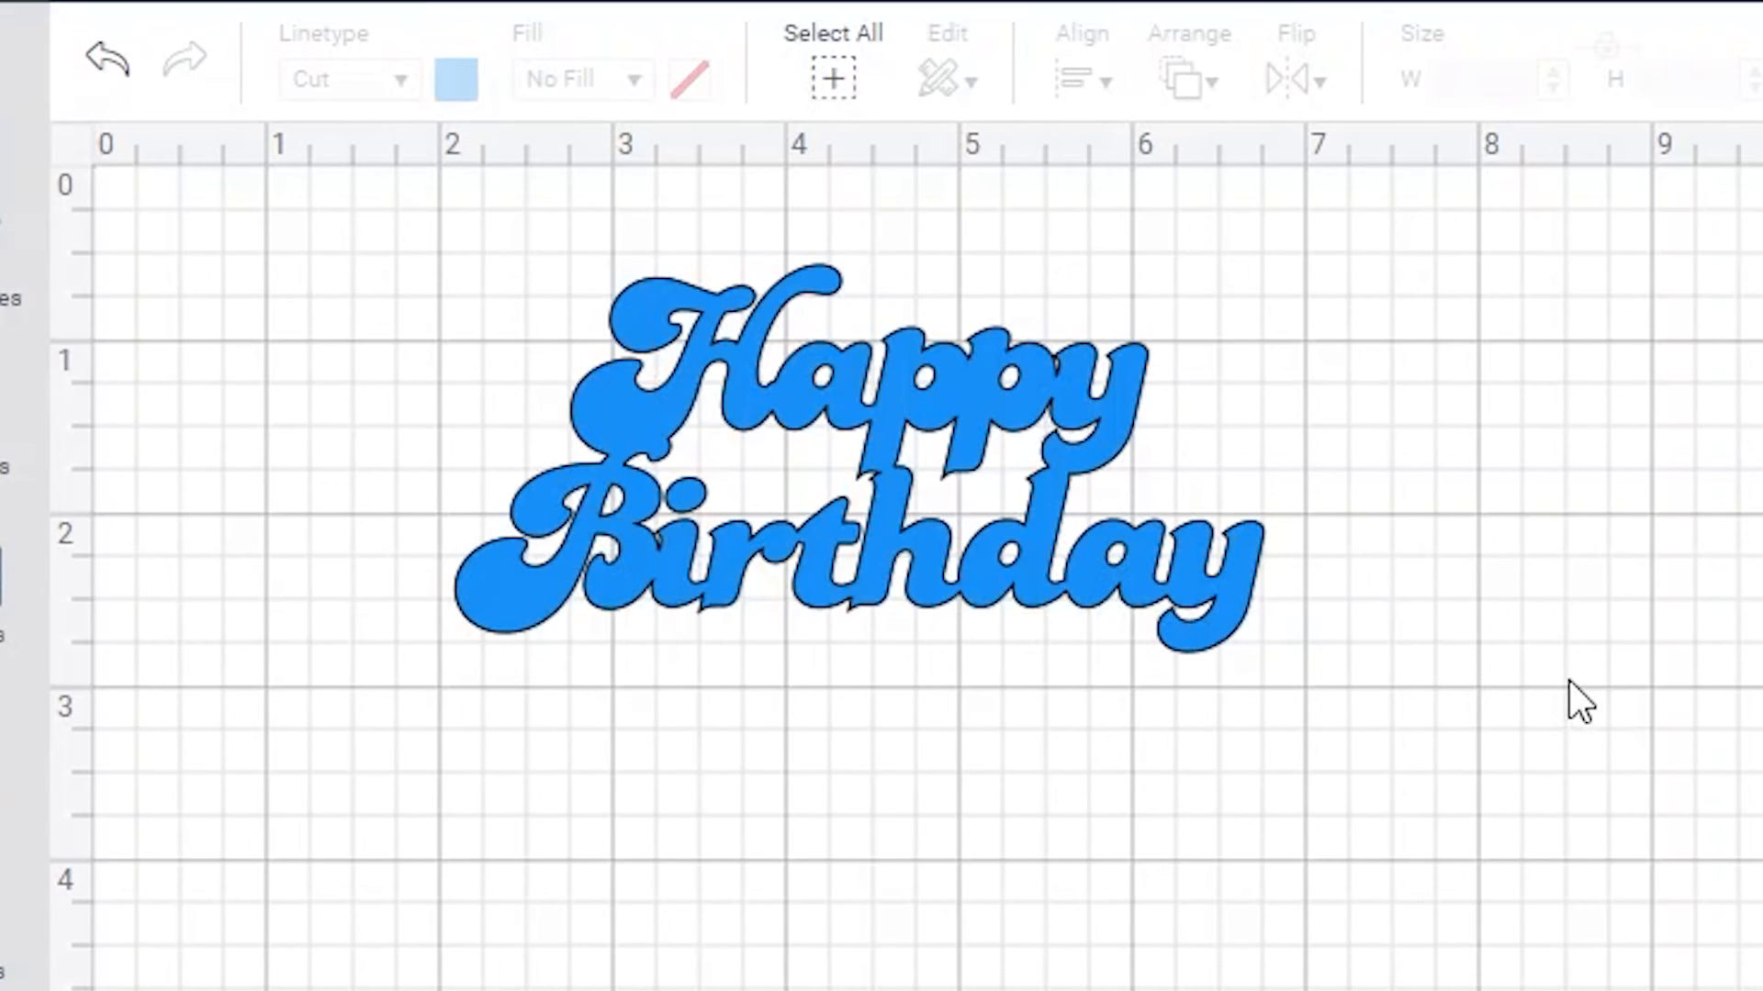
left_click(1566, 679)
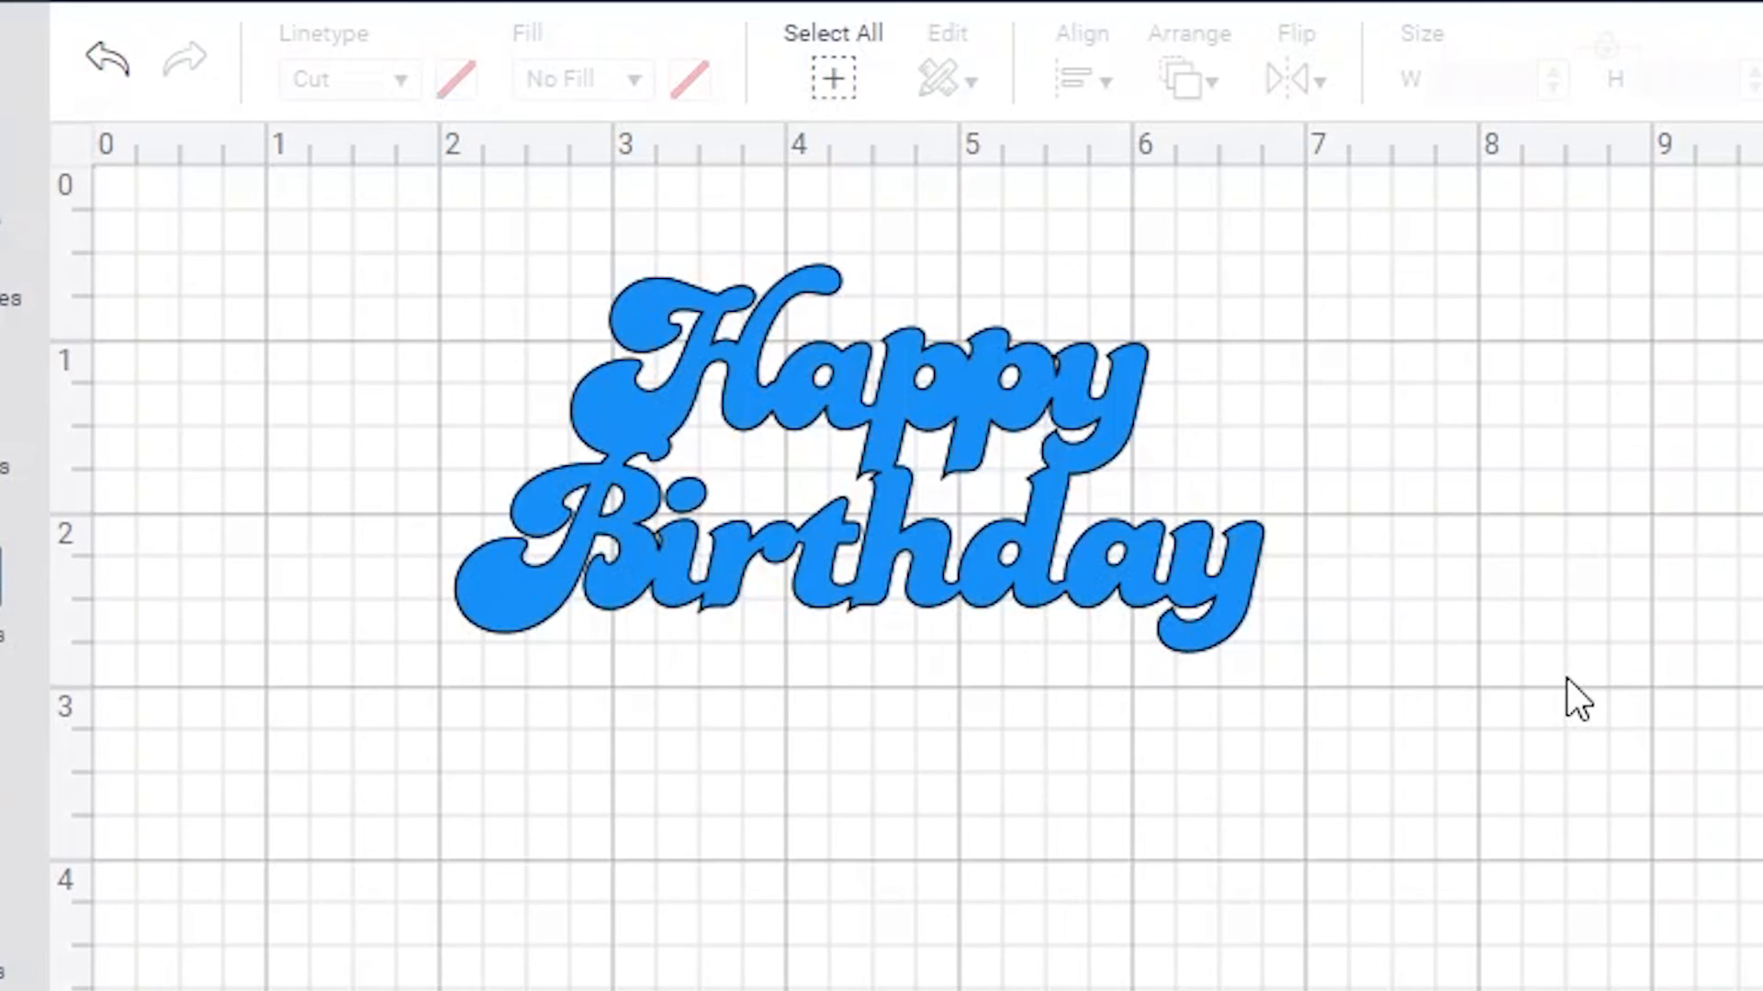